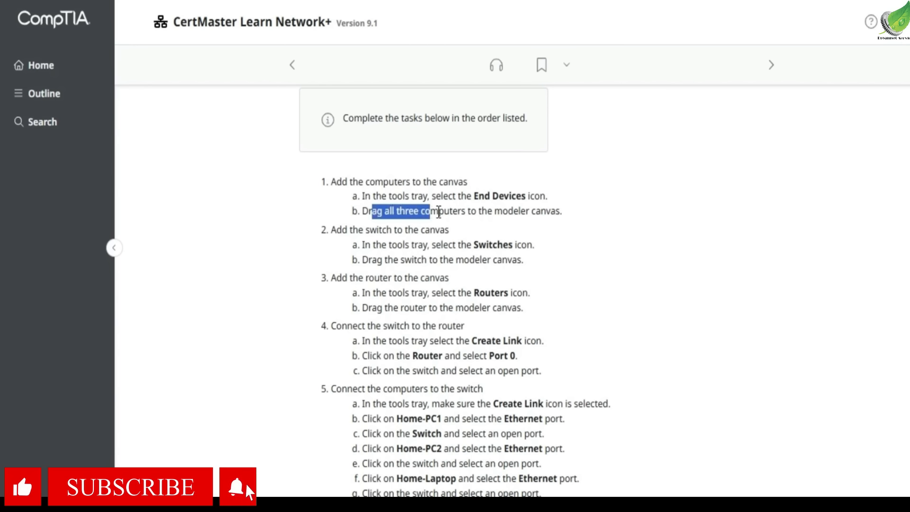
- Review the lab instructions for adding the computers, switch and router and for linking the switch to the router
{"action": "left_click", "coordinate": [464, 211]}
{"action": "scroll", "coordinate": [480, 230], "scroll_direction": "down", "scroll_amount": 1}
{"action": "scroll", "coordinate": [480, 229], "scroll_direction": "down", "scroll_amount": 2}
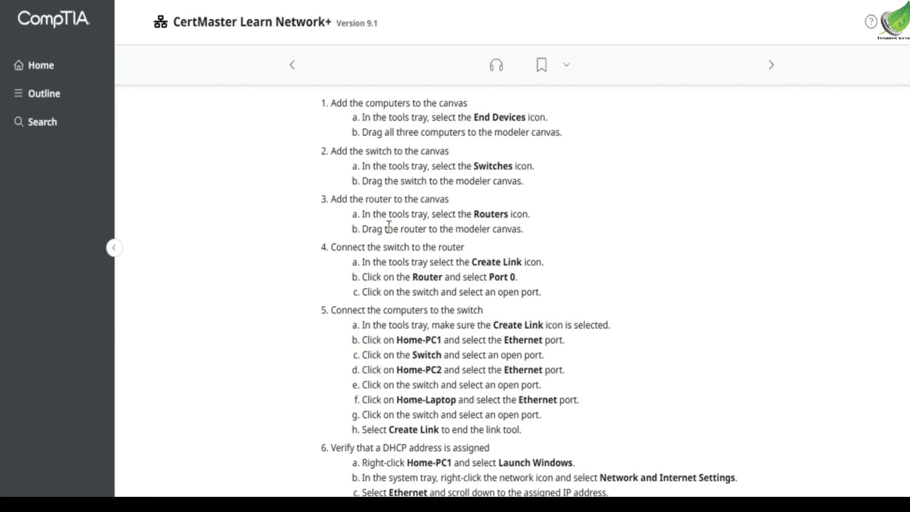
{"action": "scroll", "coordinate": [431, 230], "scroll_direction": "down", "scroll_amount": 2}
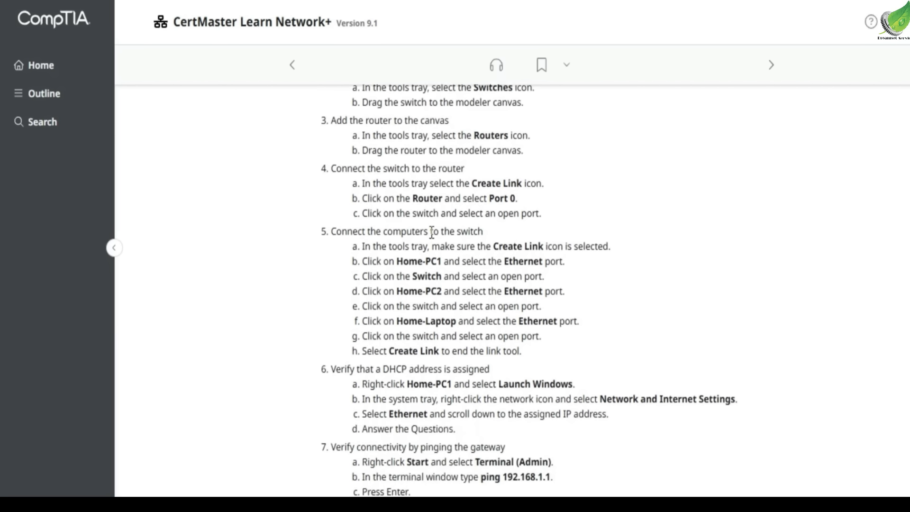
{"action": "mouse_move", "coordinate": [354, 170]}
{"action": "left_mouse_down"}
{"action": "mouse_move", "coordinate": [468, 173]}
{"action": "mouse_move", "coordinate": [367, 169]}
{"action": "left_mouse_up"}
{"action": "left_click", "coordinate": [380, 184]}
{"action": "left_click_drag", "start_coordinate": [400, 208], "coordinate": [534, 212]}
{"action": "left_click", "coordinate": [533, 210]}
{"action": "scroll", "coordinate": [534, 209], "scroll_direction": "down", "scroll_amount": 3}
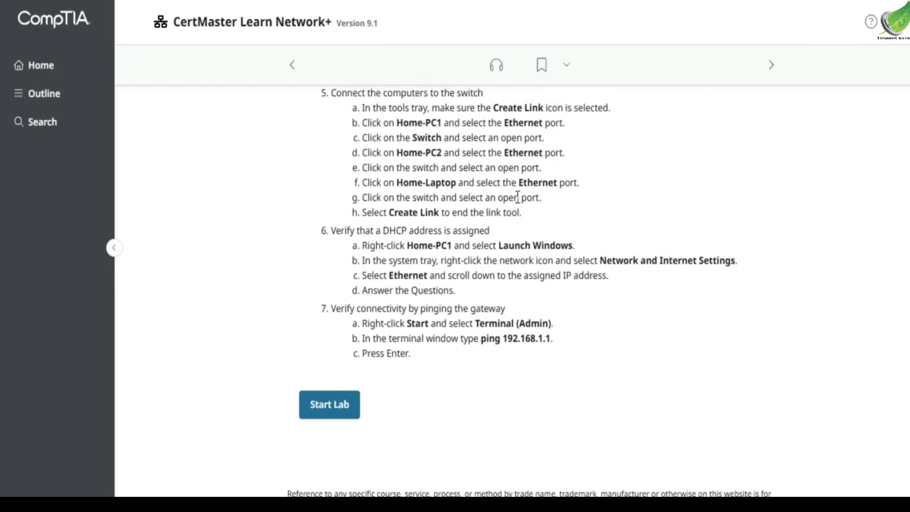
- Read task 5 of the lab instructions on connecting Home-PC1, Home-PC2 and Home-Laptop to the switch
{"action": "scroll", "coordinate": [522, 198], "scroll_direction": "up", "scroll_amount": 2}
{"action": "left_click_drag", "start_coordinate": [375, 151], "coordinate": [559, 166]}
{"action": "left_click", "coordinate": [425, 162]}
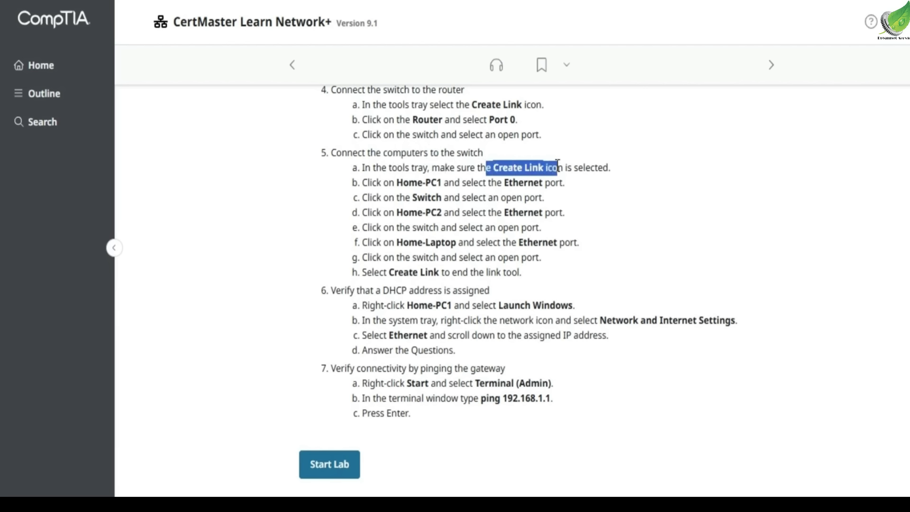
{"action": "left_click", "coordinate": [557, 166]}
{"action": "left_click_drag", "start_coordinate": [387, 179], "coordinate": [540, 183]}
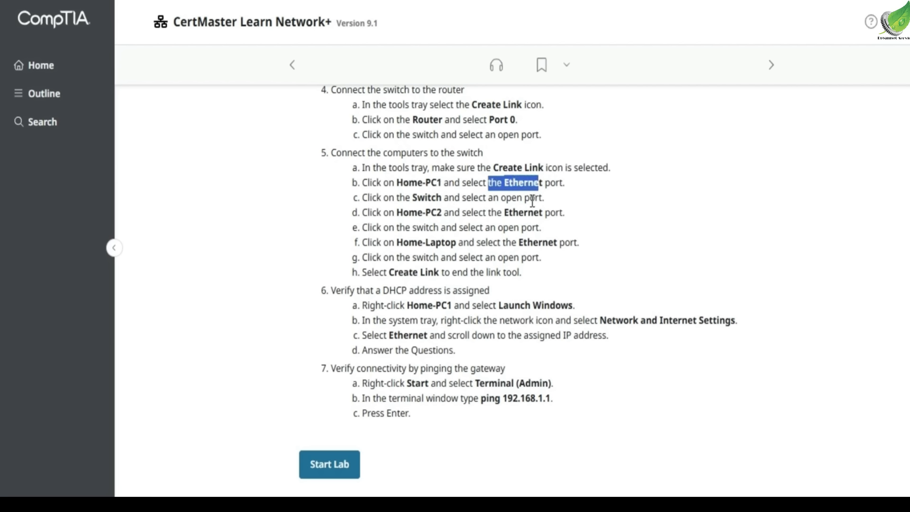
{"action": "left_click", "coordinate": [532, 199]}
{"action": "left_click_drag", "start_coordinate": [408, 199], "coordinate": [532, 199]}
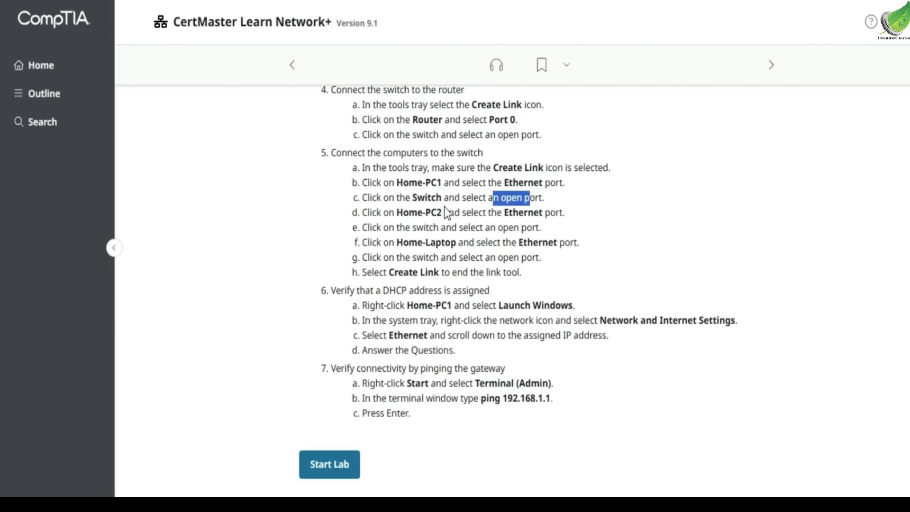
{"action": "left_click", "coordinate": [516, 205]}
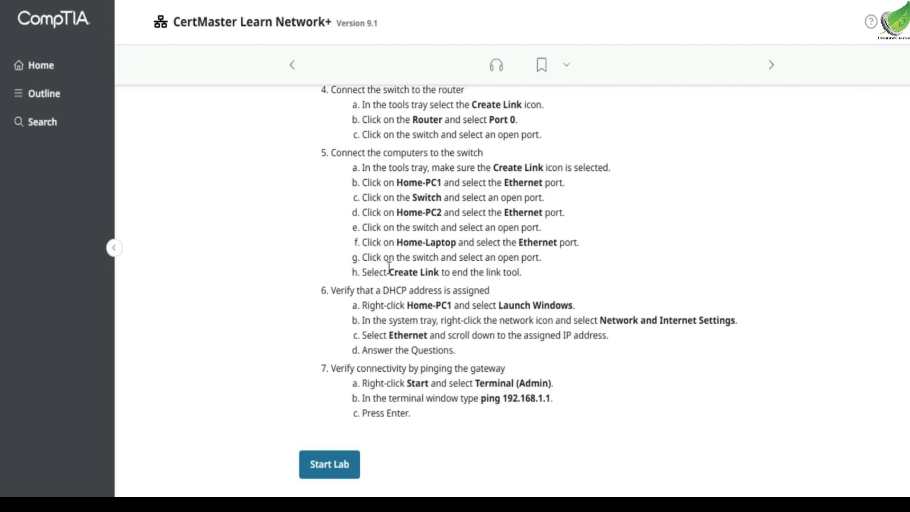
- Read tasks 6 and 7 on verifying the DHCP address and pinging the gateway
{"action": "left_click_drag", "start_coordinate": [374, 290], "coordinate": [481, 291]}
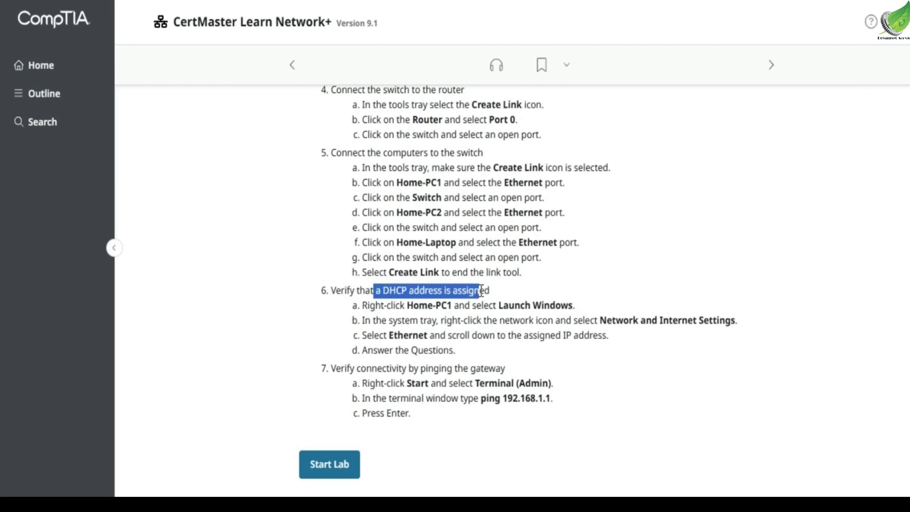
{"action": "left_click_drag", "start_coordinate": [396, 306], "coordinate": [399, 305]}
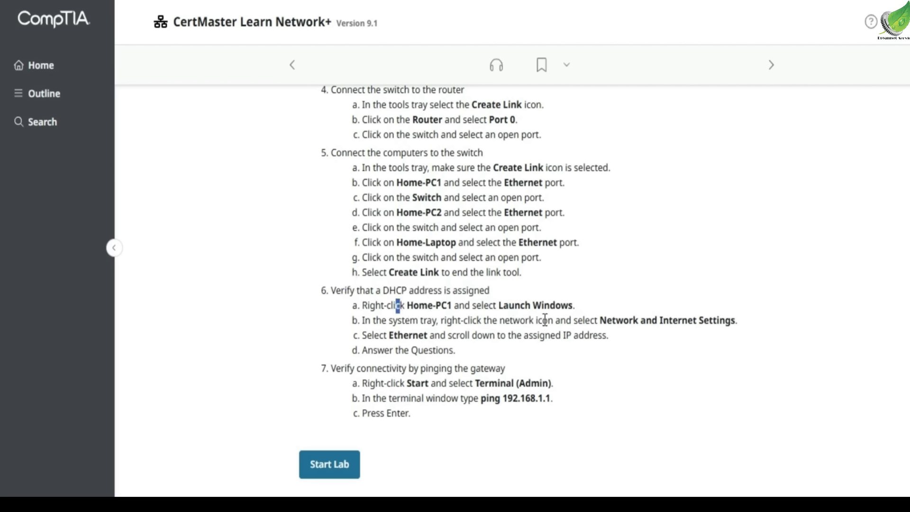
{"action": "left_click_drag", "start_coordinate": [380, 335], "coordinate": [612, 339]}
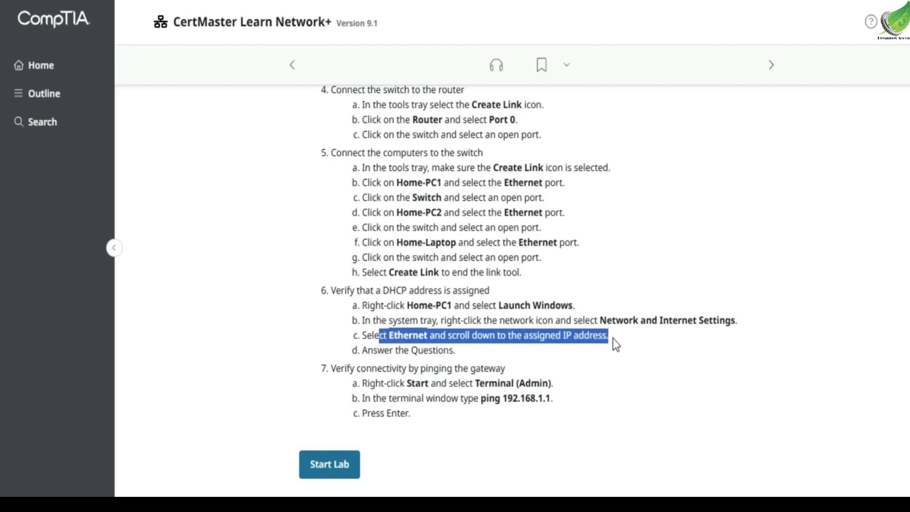
{"action": "left_click", "coordinate": [613, 338]}
{"action": "scroll", "coordinate": [613, 339], "scroll_direction": "down", "scroll_amount": 3}
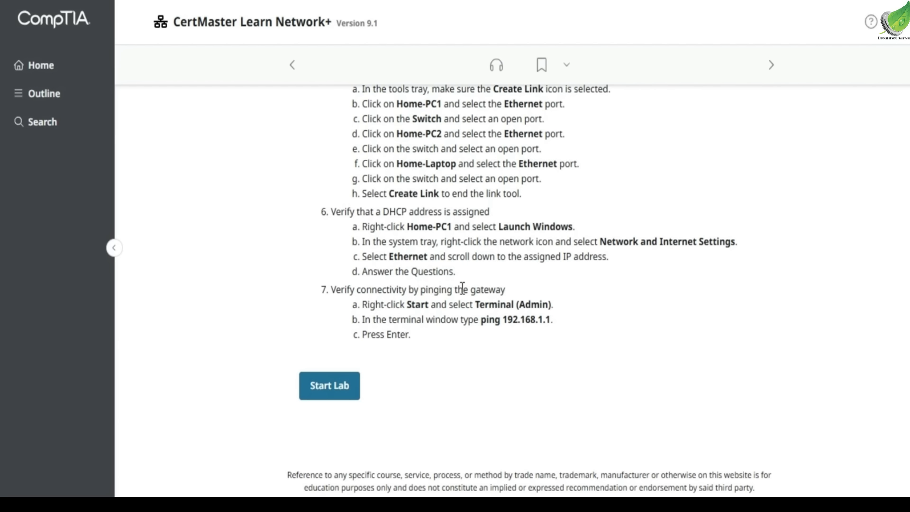
{"action": "left_click_drag", "start_coordinate": [409, 305], "coordinate": [556, 317]}
{"action": "left_click", "coordinate": [558, 320]}
{"action": "left_click_drag", "start_coordinate": [362, 334], "coordinate": [386, 334]}
{"action": "left_click", "coordinate": [402, 337]}
{"action": "double_click", "coordinate": [337, 290]}
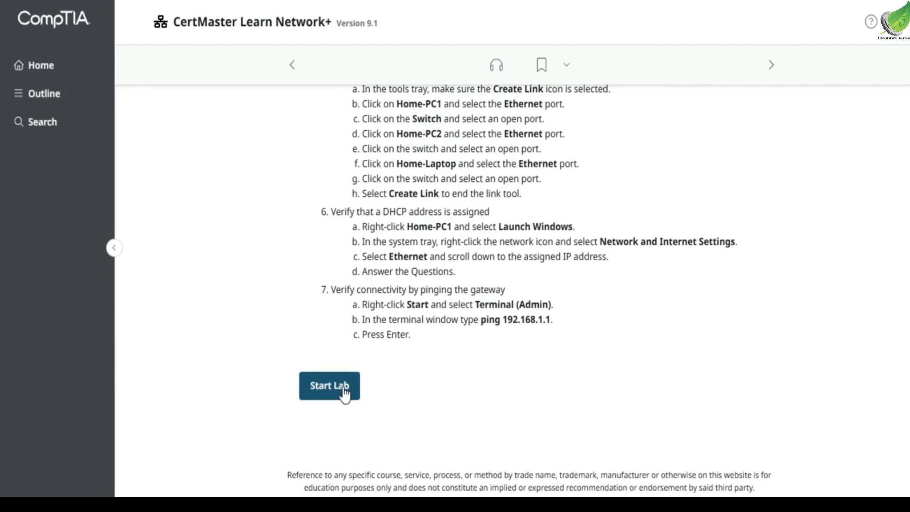
- Start the lab 1.3.10 Create a SOHO Network from its instructions page
{"action": "scroll", "coordinate": [336, 382], "scroll_direction": "up", "scroll_amount": 10}
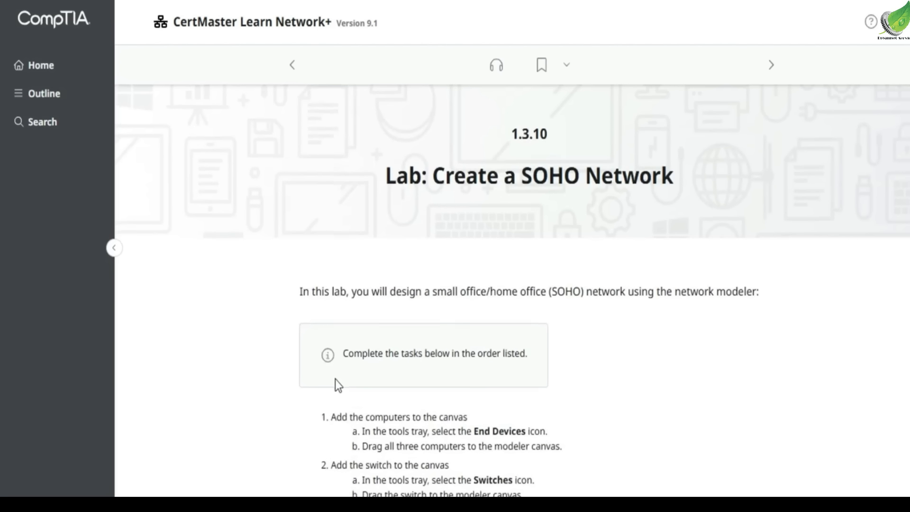
{"action": "scroll", "coordinate": [334, 379], "scroll_direction": "down", "scroll_amount": 10}
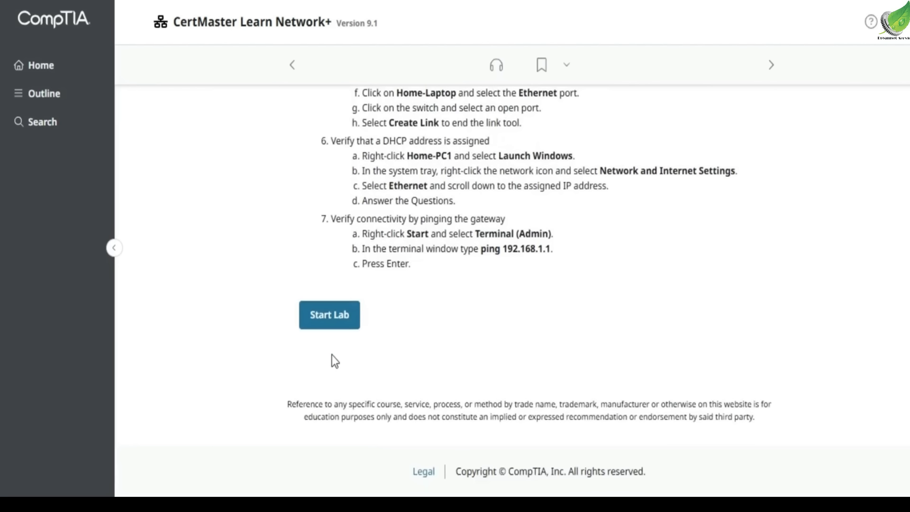
{"action": "left_click", "coordinate": [328, 320]}
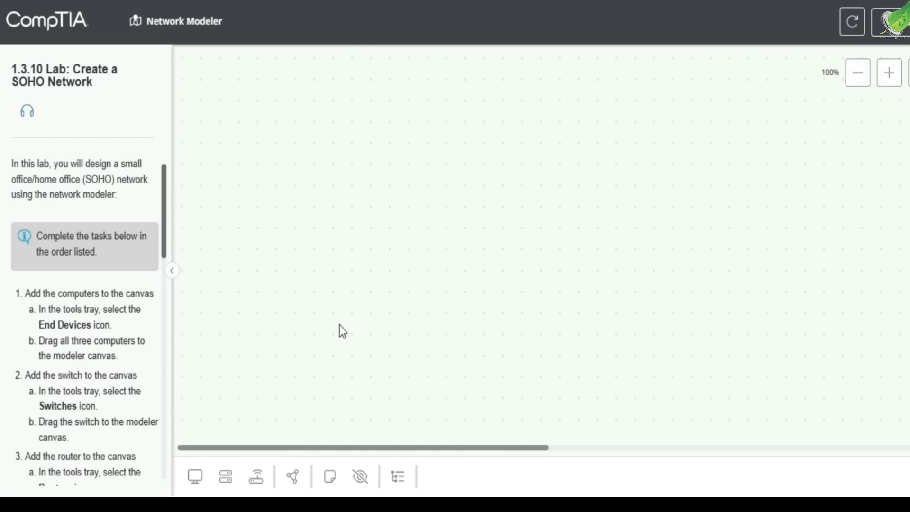
- Look over the two lab questions about Home-PC1's network and DNS server with their answer choices, and close them
{"action": "left_click_drag", "start_coordinate": [24, 294], "coordinate": [99, 298]}
{"action": "left_click", "coordinate": [886, 22]}
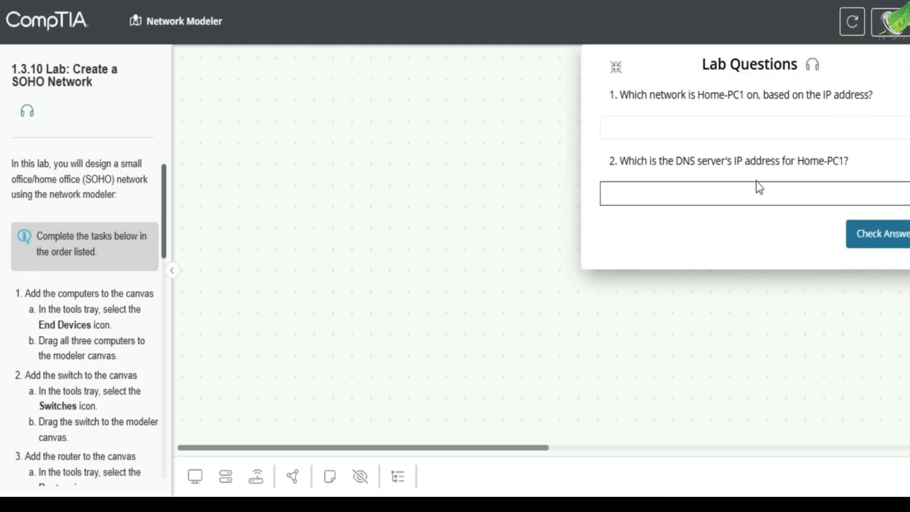
{"action": "left_click", "coordinate": [757, 124]}
{"action": "left_click", "coordinate": [747, 192]}
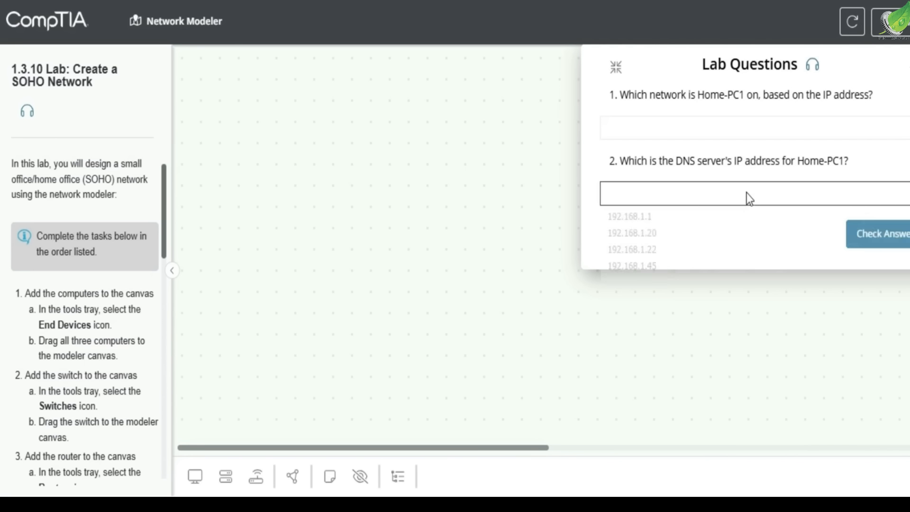
{"action": "left_click", "coordinate": [901, 60]}
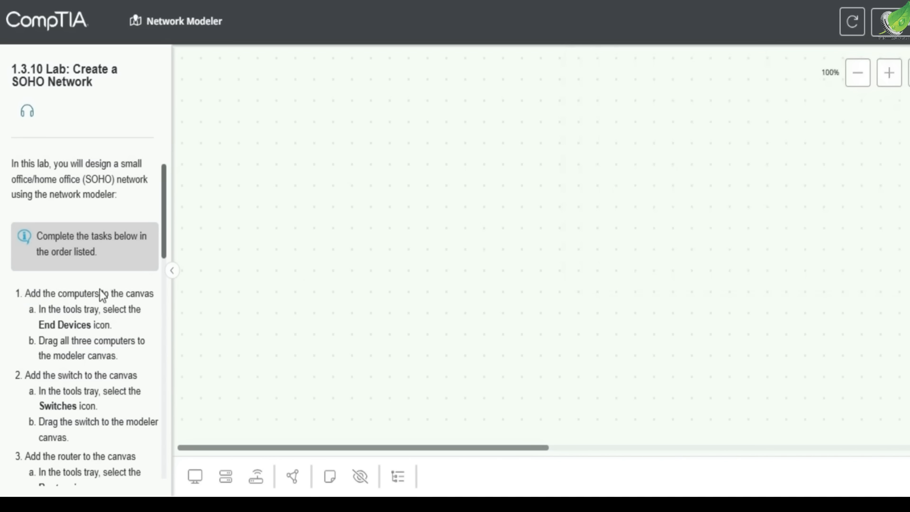
- Add the end devices Home-PC1, Home-PC2 and Home-Laptop to the modeler canvas, spaced apart from each other
{"action": "double_click", "coordinate": [29, 294]}
{"action": "key", "text": "ctrl+c"}
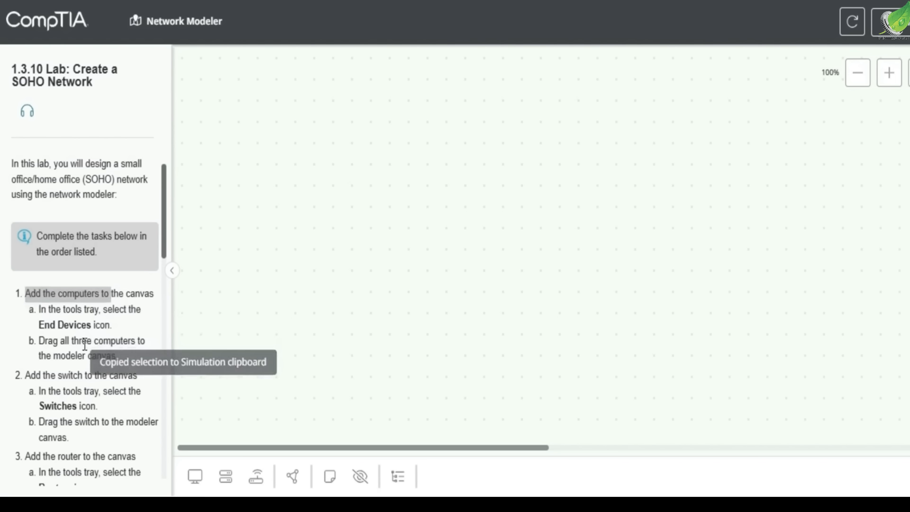
{"action": "scroll", "coordinate": [83, 347], "scroll_direction": "down", "scroll_amount": 2}
{"action": "scroll", "coordinate": [85, 346], "scroll_direction": "up", "scroll_amount": 2}
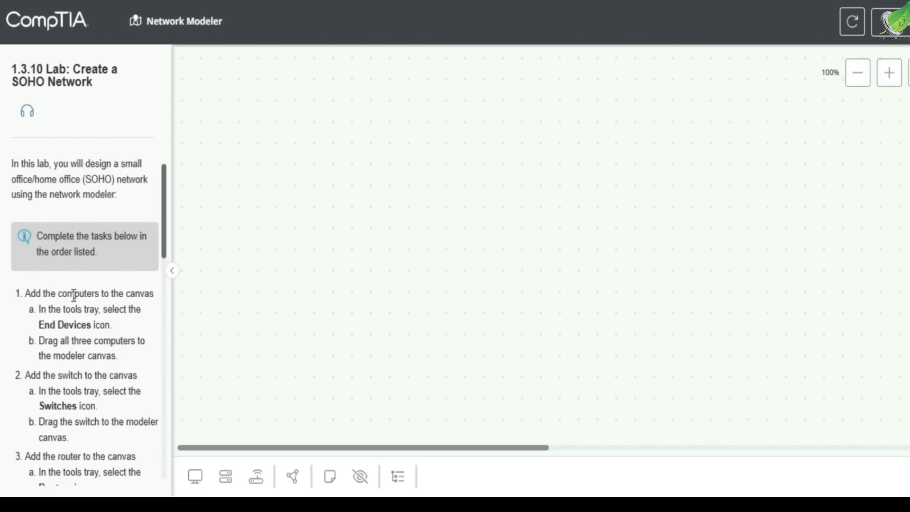
{"action": "left_click_drag", "start_coordinate": [59, 340], "coordinate": [138, 340]}
{"action": "key", "text": "ctrl+c"}
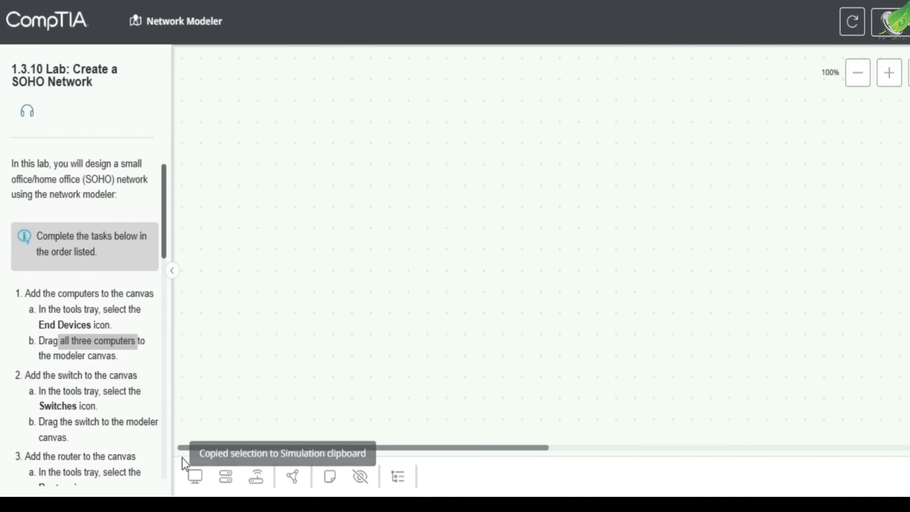
{"action": "left_click", "coordinate": [190, 477]}
{"action": "left_click_drag", "start_coordinate": [202, 388], "coordinate": [287, 279]}
{"action": "left_click_drag", "start_coordinate": [203, 387], "coordinate": [468, 201]}
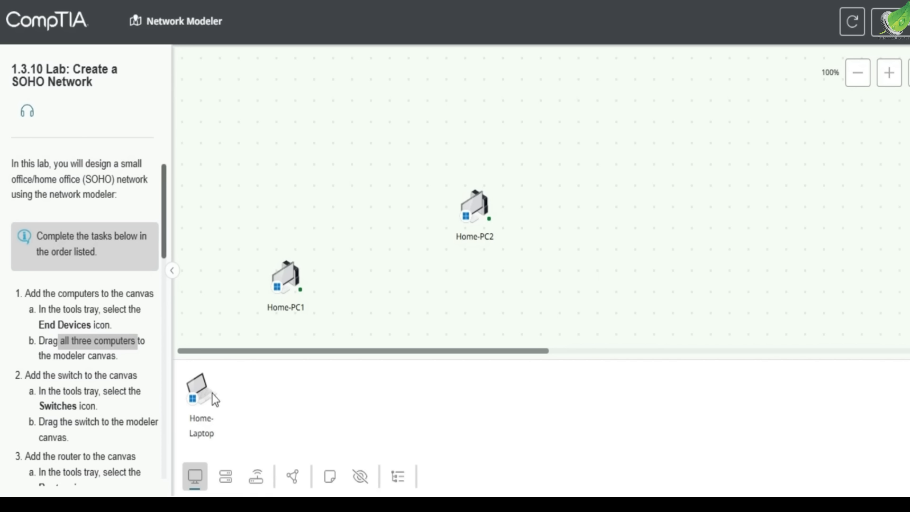
{"action": "left_click_drag", "start_coordinate": [204, 395], "coordinate": [462, 322]}
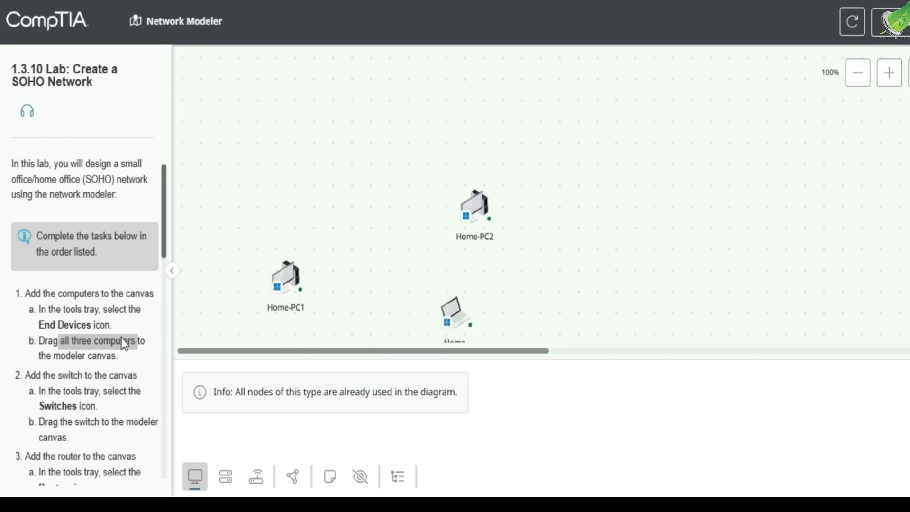
- Add the switch to the canvas between Home-PC1 and Home-PC2
{"action": "left_click_drag", "start_coordinate": [50, 379], "coordinate": [96, 375]}
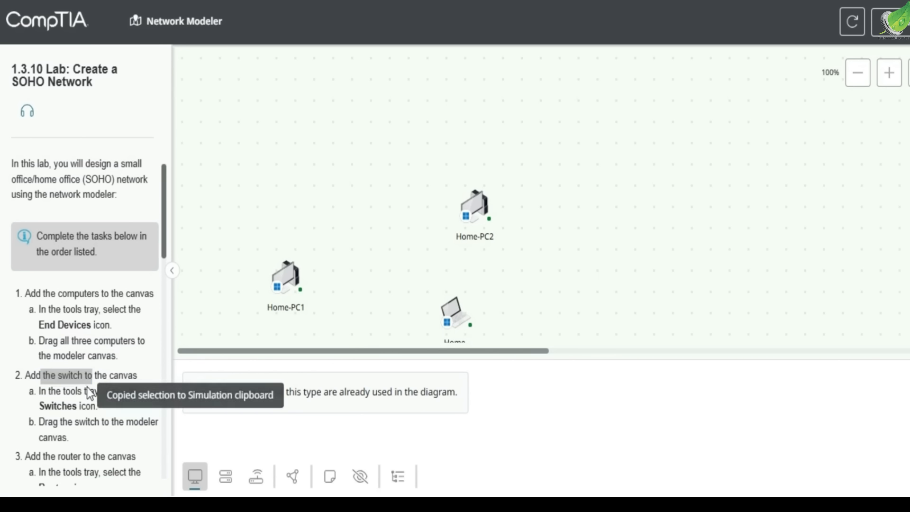
{"action": "left_click", "coordinate": [226, 474]}
{"action": "left_click_drag", "start_coordinate": [198, 389], "coordinate": [356, 220]}
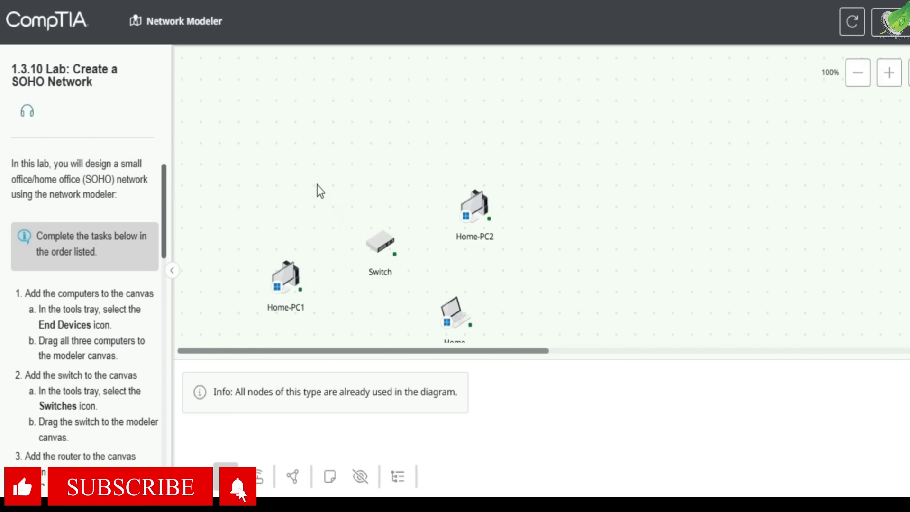
- Add the router to the canvas, just above and to the left of the switch
{"action": "scroll", "coordinate": [75, 371], "scroll_direction": "down", "scroll_amount": 2}
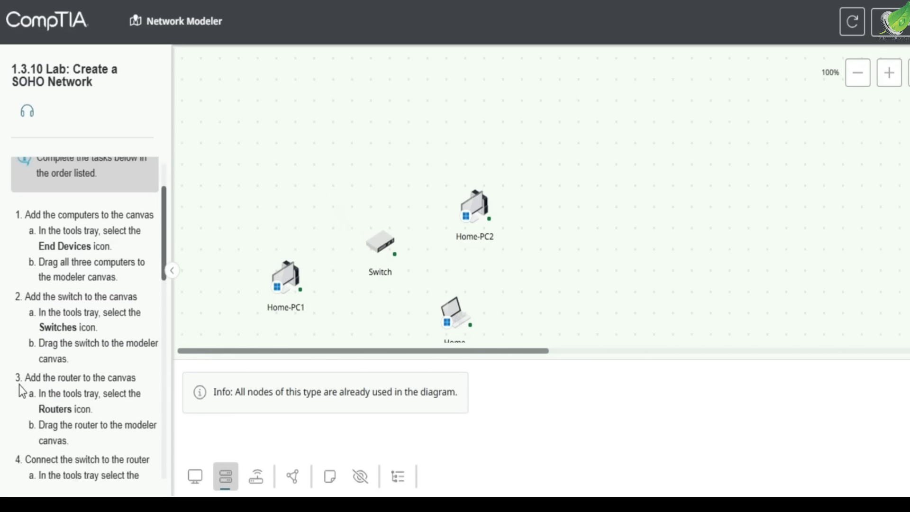
{"action": "left_click_drag", "start_coordinate": [25, 377], "coordinate": [82, 383]}
{"action": "key", "text": "ctrl+c"}
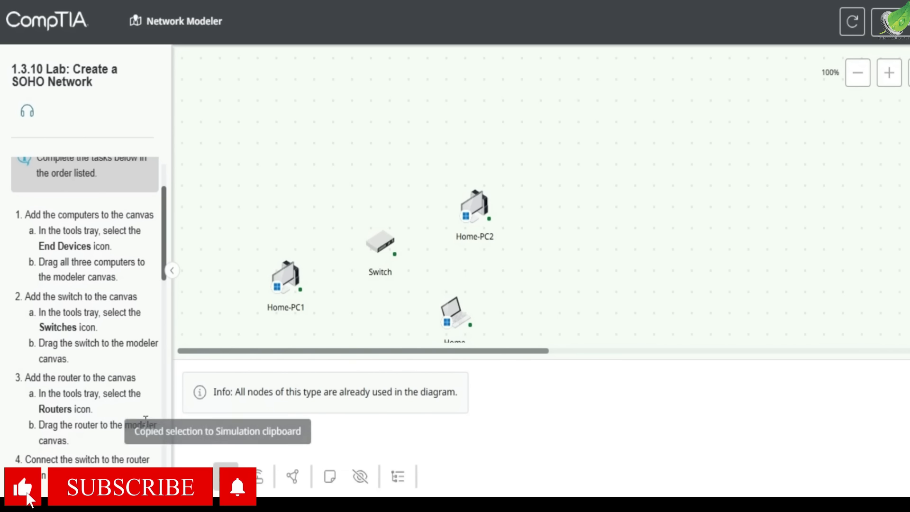
{"action": "left_click", "coordinate": [225, 474]}
{"action": "left_click_drag", "start_coordinate": [203, 389], "coordinate": [327, 188]}
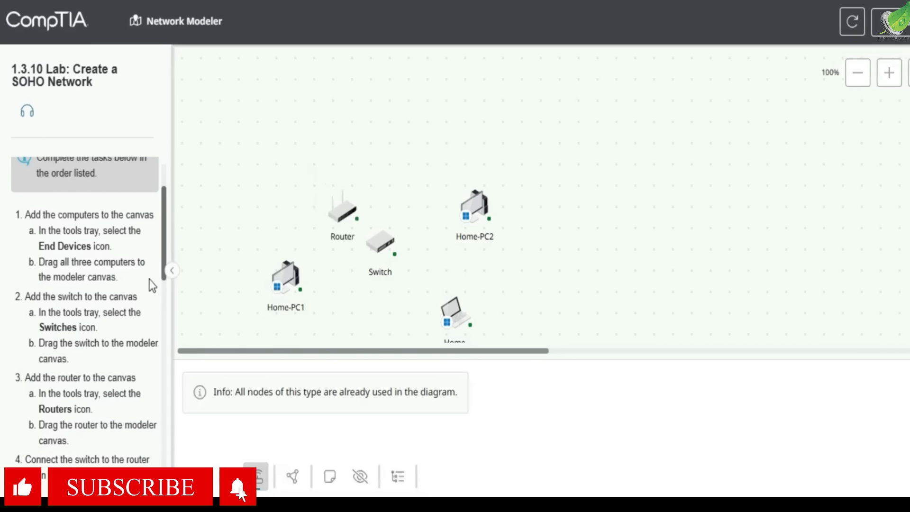
- Create a link from port 0 of the router to Switch port 0, following task 4 of the instructions
{"action": "scroll", "coordinate": [81, 324], "scroll_direction": "down", "scroll_amount": 1}
{"action": "scroll", "coordinate": [81, 324], "scroll_direction": "down", "scroll_amount": 3}
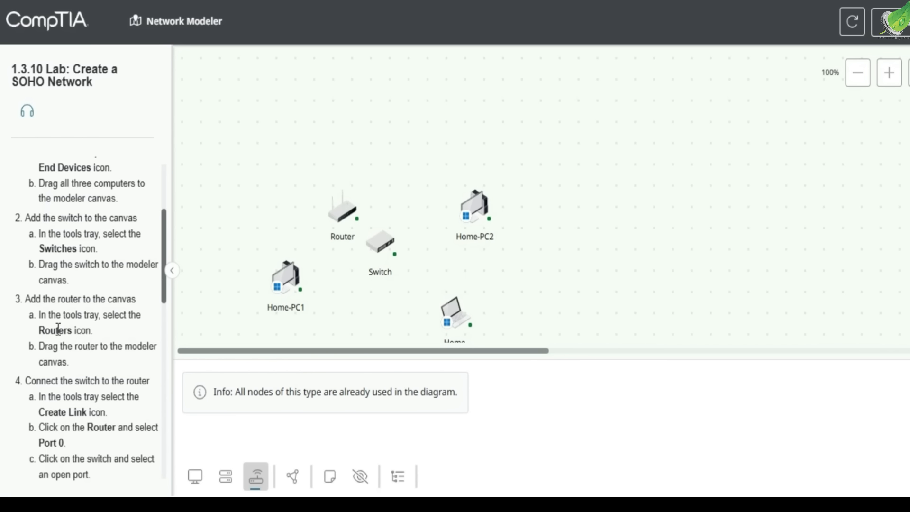
{"action": "scroll", "coordinate": [54, 330], "scroll_direction": "down", "scroll_amount": 5}
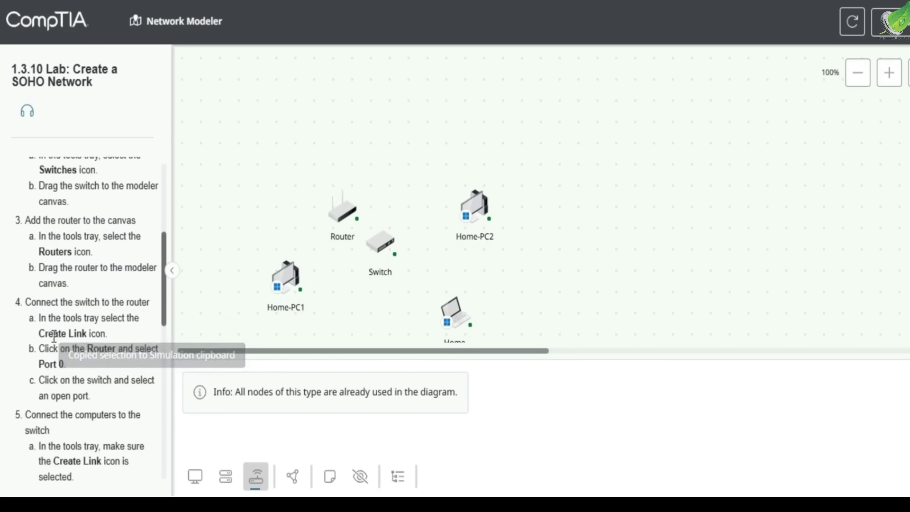
{"action": "scroll", "coordinate": [53, 337], "scroll_direction": "down", "scroll_amount": 3}
{"action": "left_click_drag", "start_coordinate": [71, 219], "coordinate": [151, 222]}
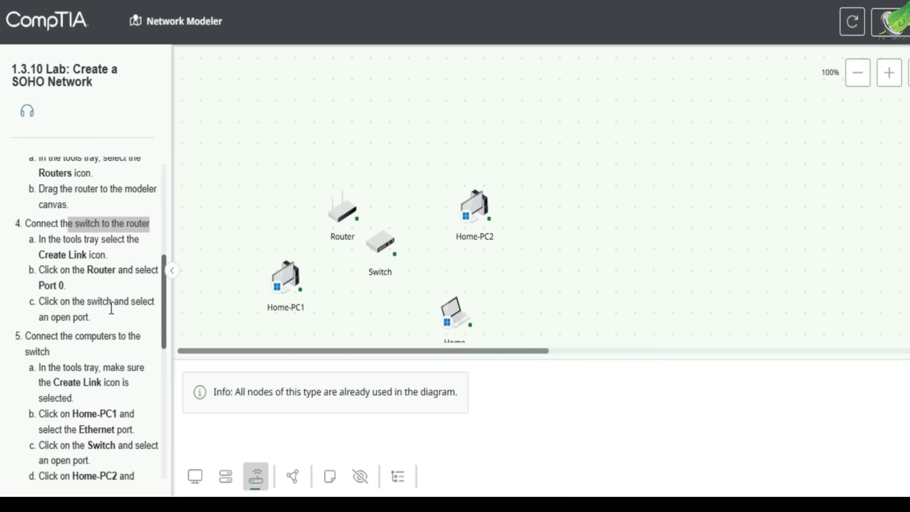
{"action": "left_click", "coordinate": [293, 476]}
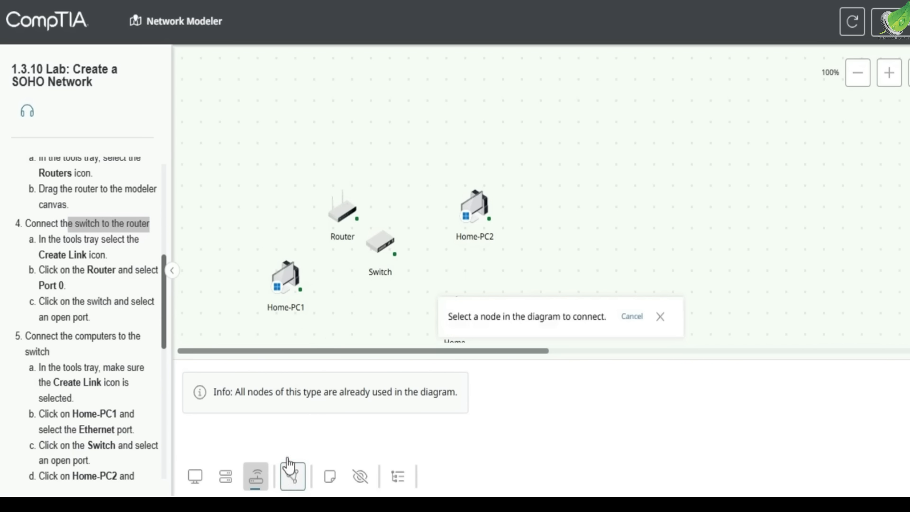
{"action": "left_click", "coordinate": [335, 212]}
{"action": "left_click", "coordinate": [351, 232]}
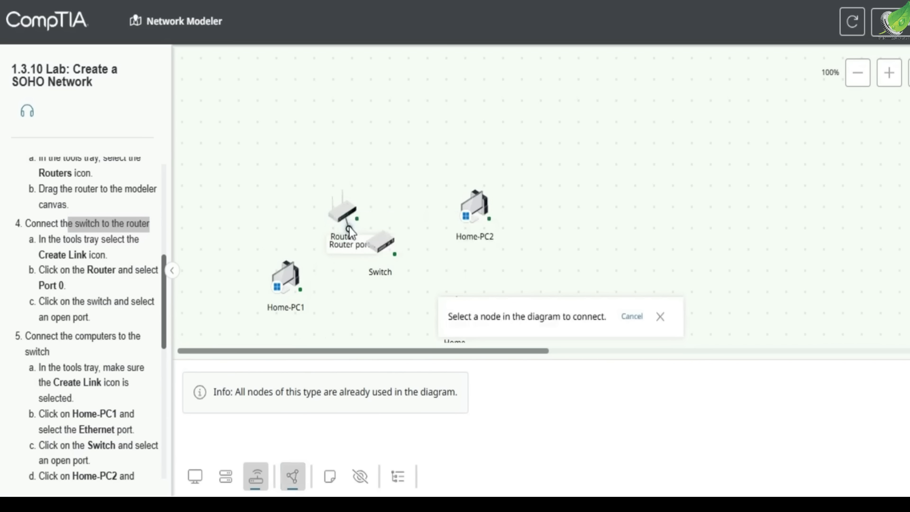
{"action": "left_click", "coordinate": [386, 251]}
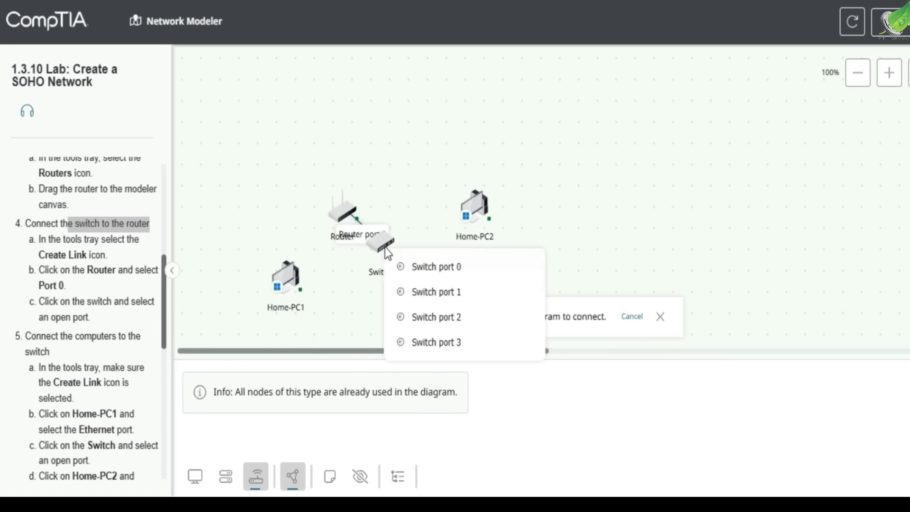
{"action": "left_click", "coordinate": [398, 267]}
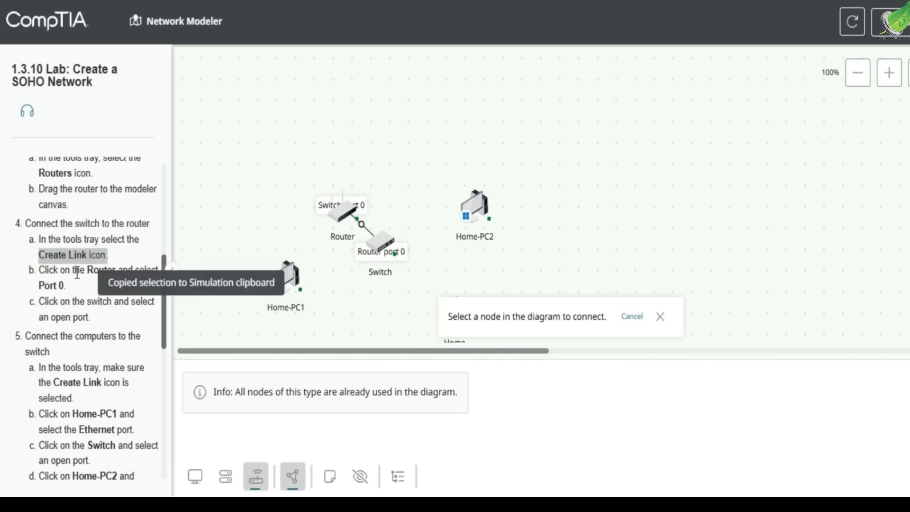
- Link the Ethernet port of Home-PC1 to port 1 of the switch, following task 5 of the instructions
{"action": "left_click_drag", "start_coordinate": [49, 270], "coordinate": [113, 270]}
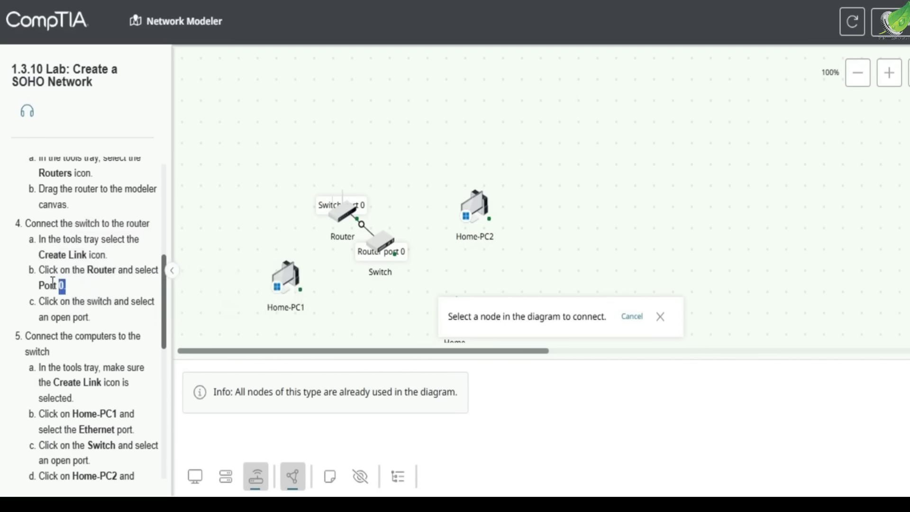
{"action": "scroll", "coordinate": [79, 348], "scroll_direction": "down", "scroll_amount": 2}
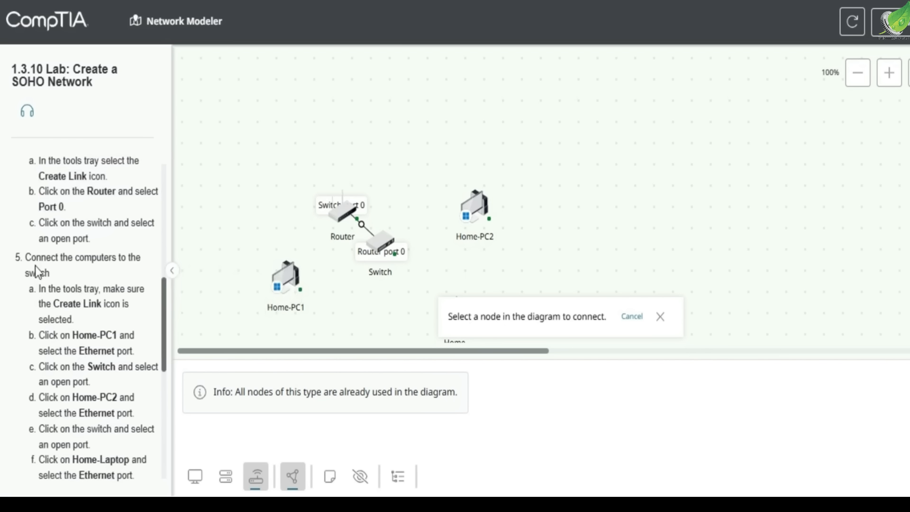
{"action": "left_click_drag", "start_coordinate": [25, 257], "coordinate": [112, 257]}
{"action": "scroll", "coordinate": [92, 334], "scroll_direction": "down", "scroll_amount": 2}
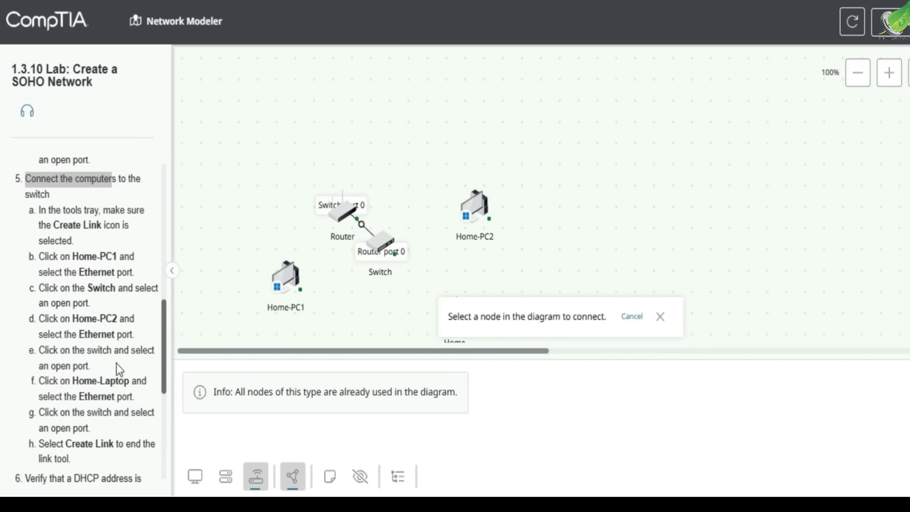
{"action": "left_click", "coordinate": [283, 276]}
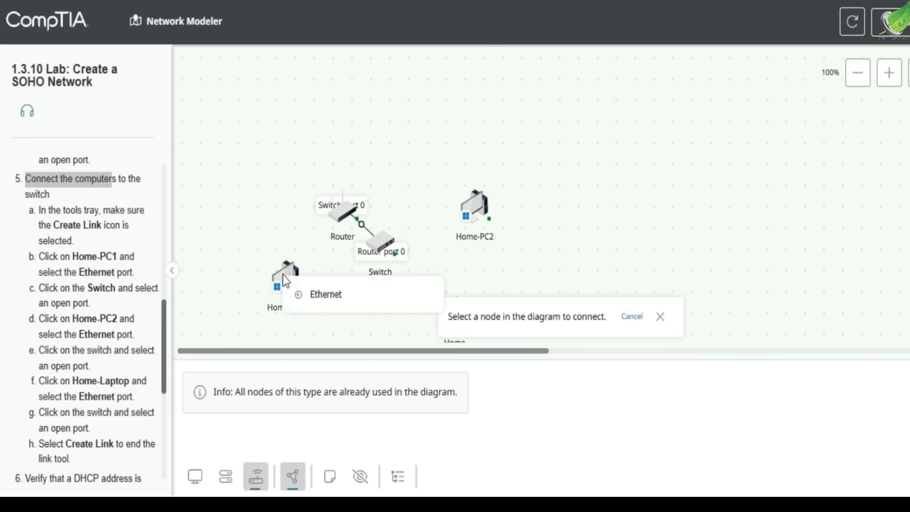
{"action": "left_click", "coordinate": [374, 302]}
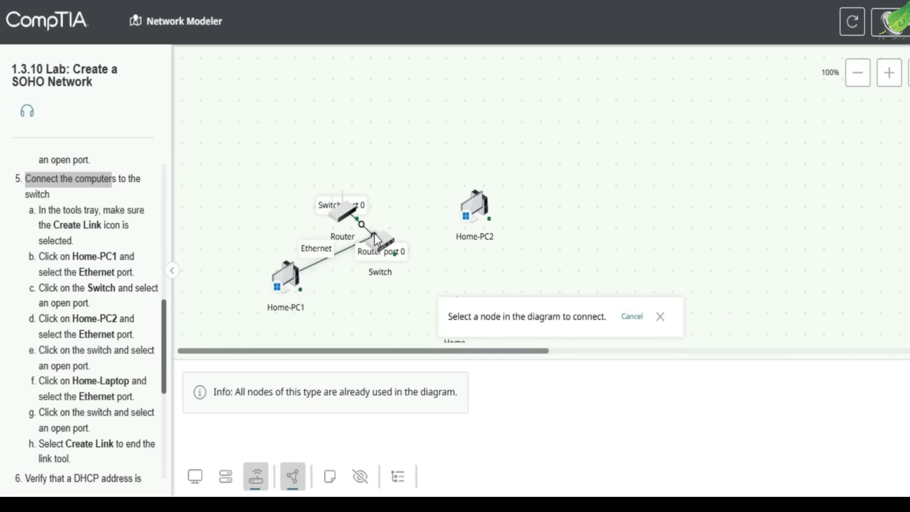
{"action": "left_click", "coordinate": [378, 237]}
{"action": "left_click", "coordinate": [417, 263]}
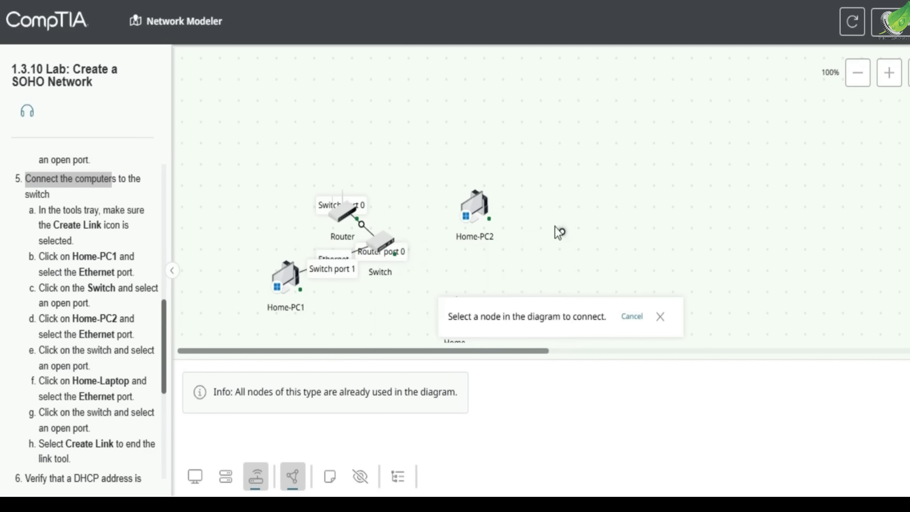
- Link the Ethernet port of Home-PC2 to port 2 of the switch
{"action": "left_click", "coordinate": [479, 207]}
{"action": "left_click", "coordinate": [514, 224]}
{"action": "left_click", "coordinate": [385, 251]}
{"action": "left_click", "coordinate": [386, 264]}
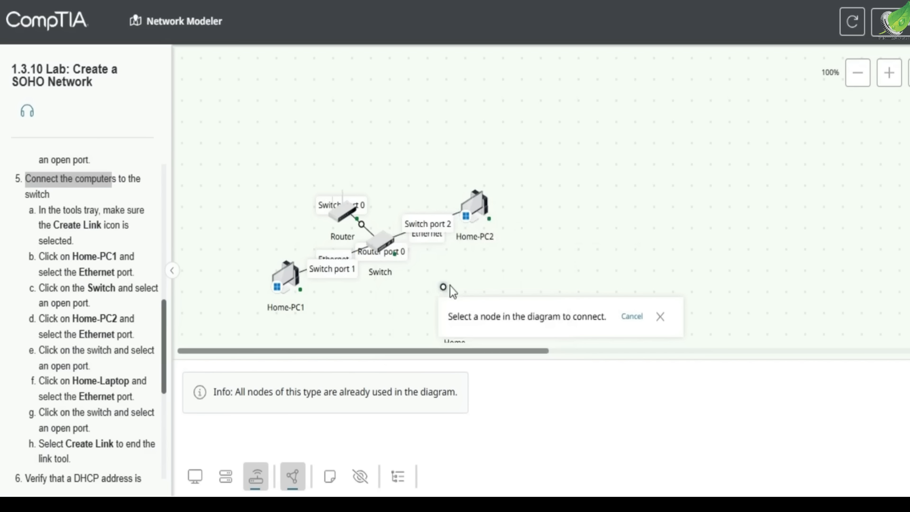
- Link the Ethernet port of Home-Laptop to port 3 of the switch
{"action": "left_click", "coordinate": [650, 318]}
{"action": "scroll", "coordinate": [533, 268], "scroll_direction": "down", "scroll_amount": 2}
{"action": "left_click", "coordinate": [460, 239]}
{"action": "left_click", "coordinate": [485, 274]}
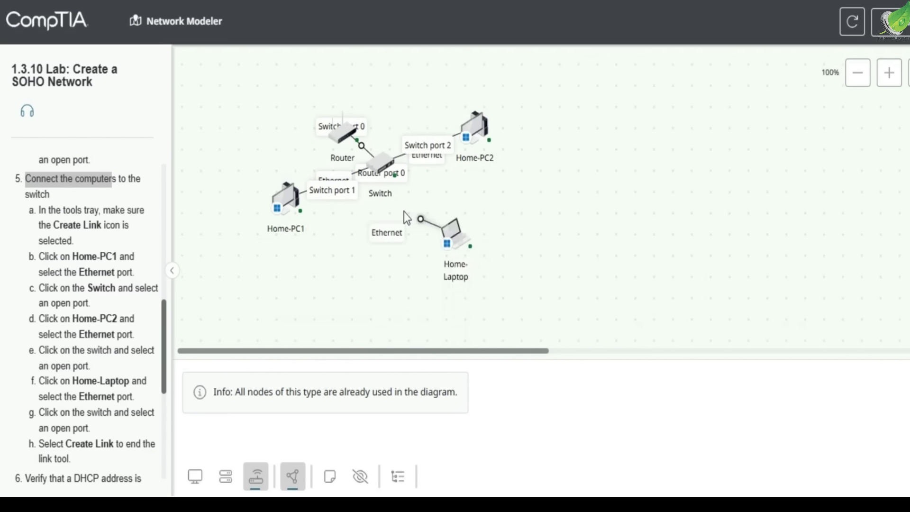
{"action": "left_click", "coordinate": [380, 159]}
{"action": "left_click", "coordinate": [429, 169]}
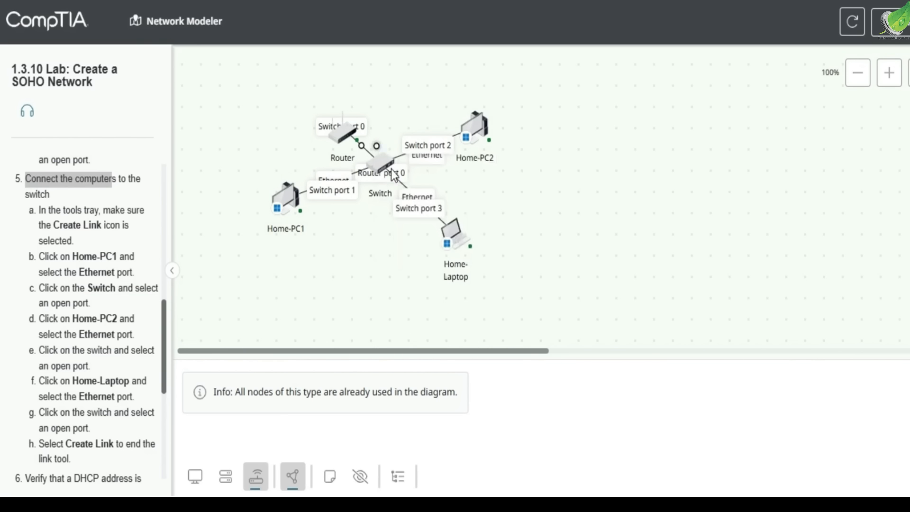
- Hide the port labels on the diagram's links and end the Create Link tool
{"action": "left_click", "coordinate": [360, 477]}
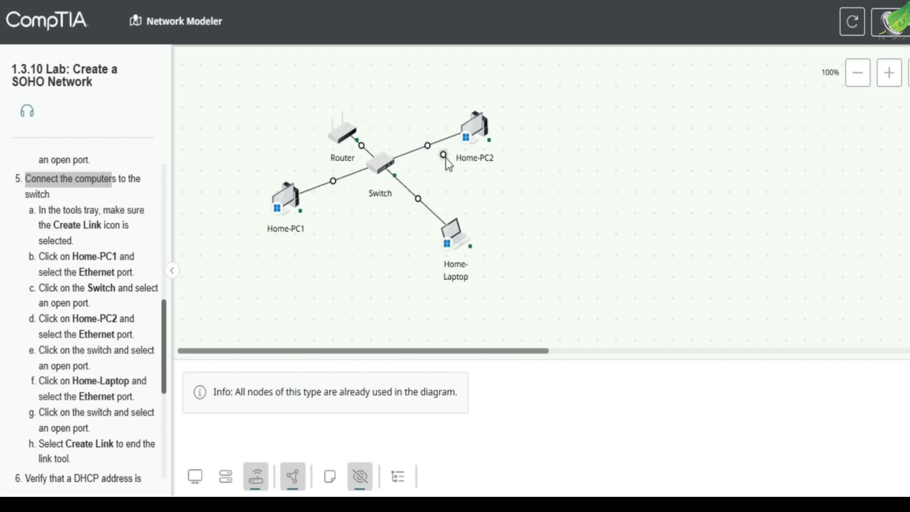
{"action": "scroll", "coordinate": [72, 372], "scroll_direction": "down", "scroll_amount": 3}
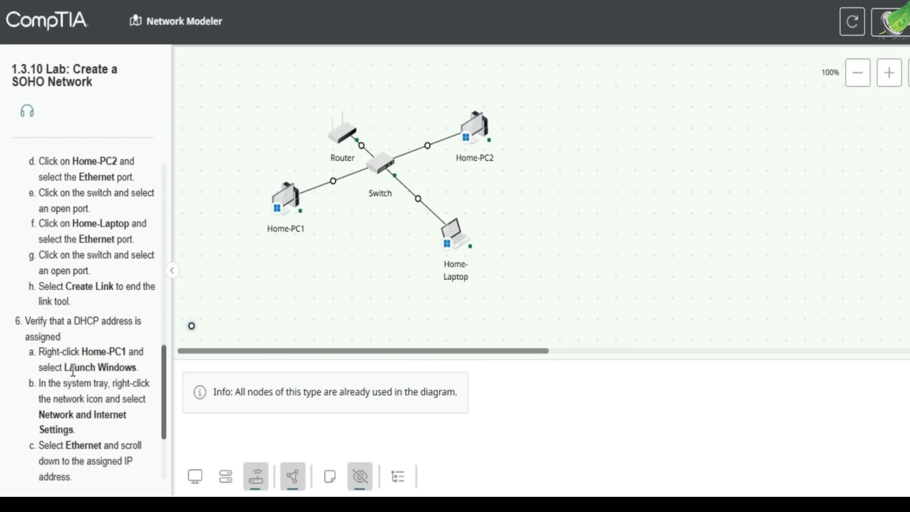
{"action": "left_click_drag", "start_coordinate": [73, 349], "coordinate": [121, 351]}
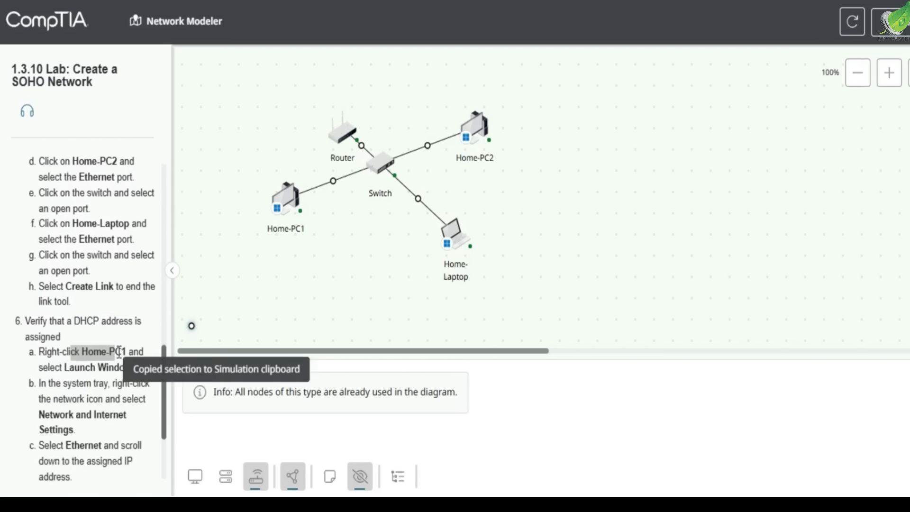
{"action": "left_click", "coordinate": [293, 476]}
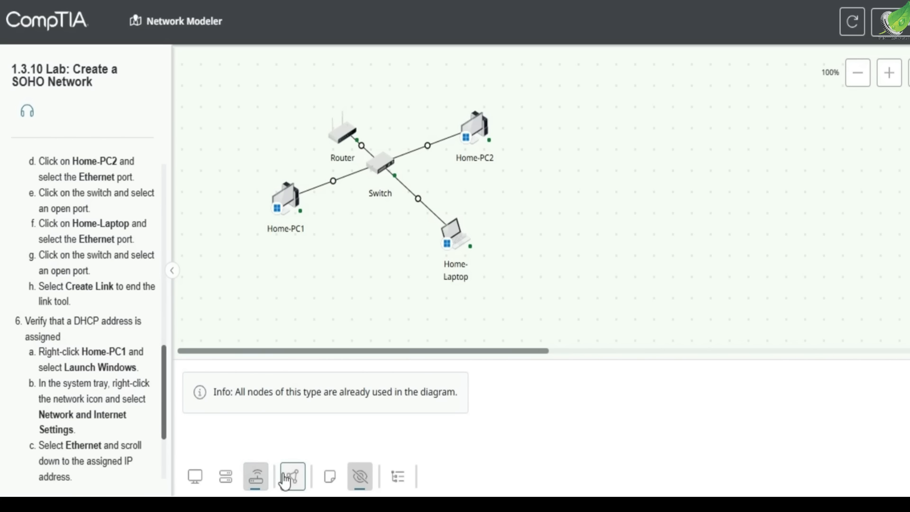
- Launch Windows on Home-PC1 and open its Settings, as task 6 requires
{"action": "right_click", "coordinate": [290, 197]}
{"action": "left_click", "coordinate": [304, 214]}
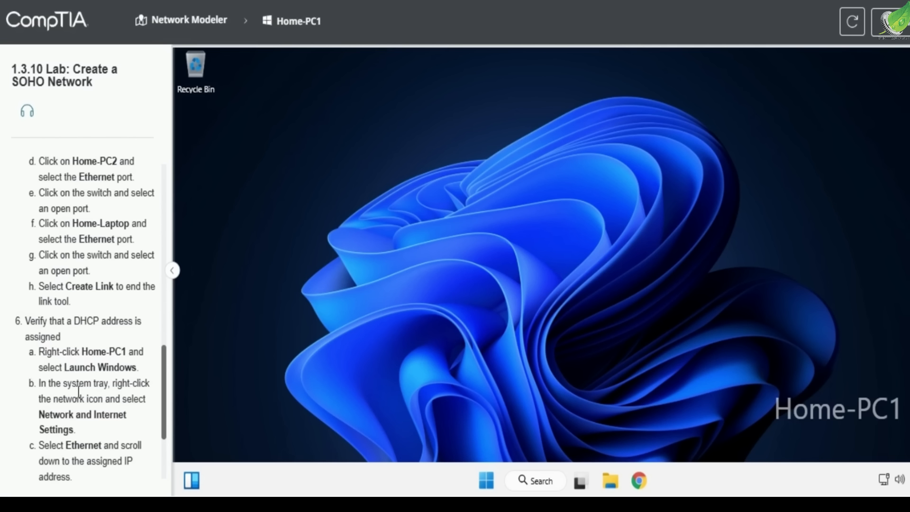
{"action": "left_click_drag", "start_coordinate": [40, 410], "coordinate": [78, 435]}
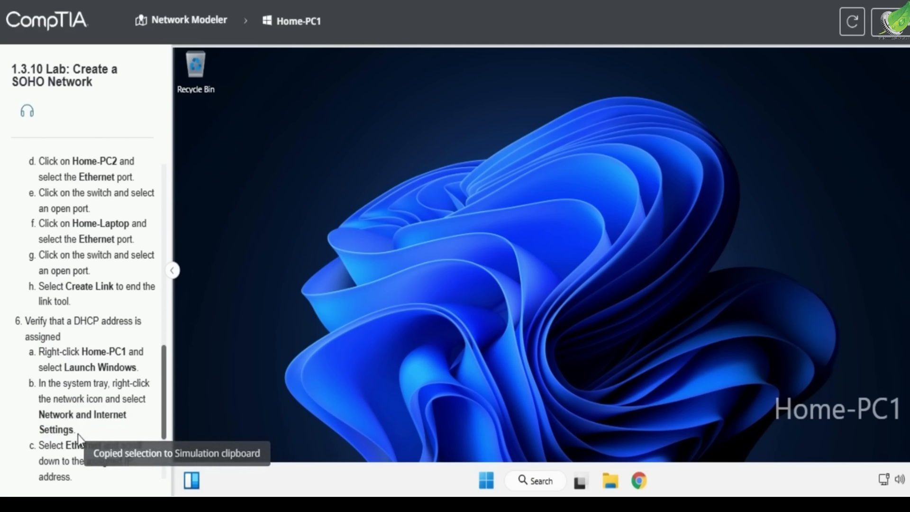
{"action": "left_click", "coordinate": [489, 477]}
{"action": "left_click", "coordinate": [712, 223]}
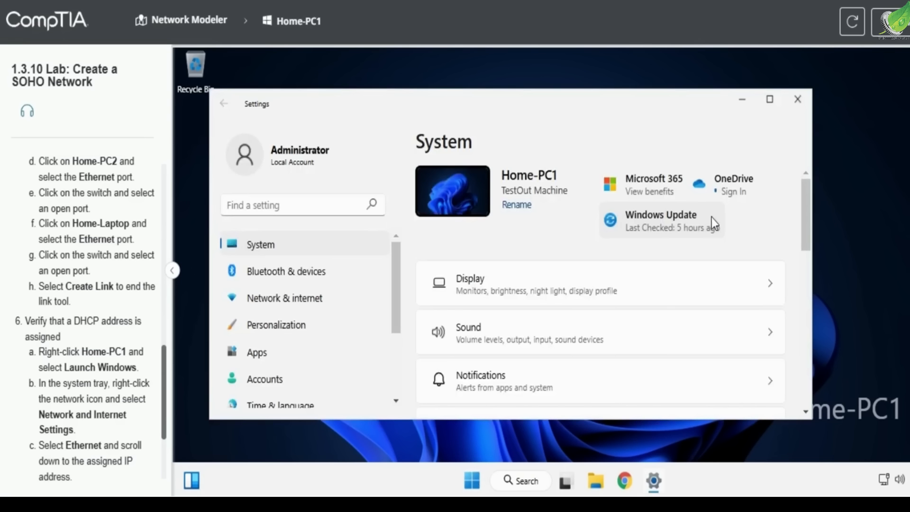
- Open the Ethernet page of the maximized network settings and examine the IP assignment, IPv4 address and DNS server
{"action": "left_click", "coordinate": [328, 298]}
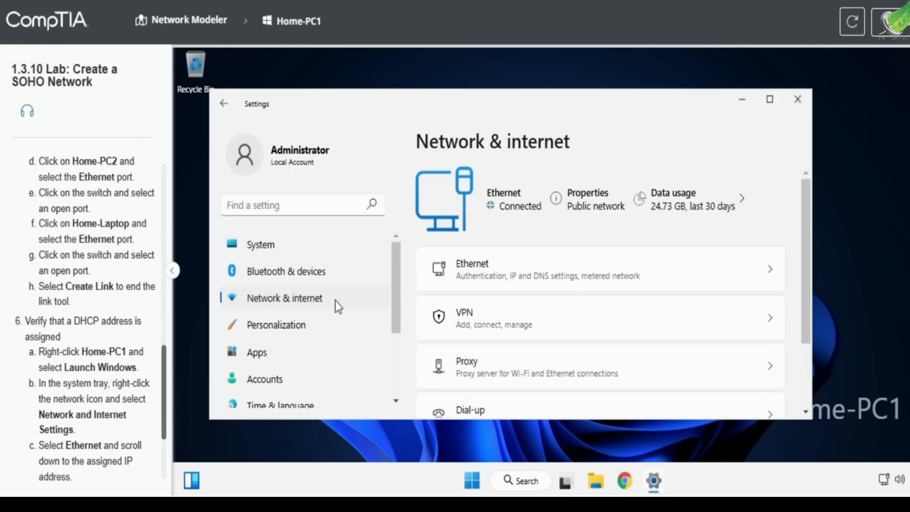
{"action": "left_click", "coordinate": [770, 100]}
{"action": "left_click", "coordinate": [570, 225]}
{"action": "scroll", "coordinate": [51, 407], "scroll_direction": "down", "scroll_amount": 3}
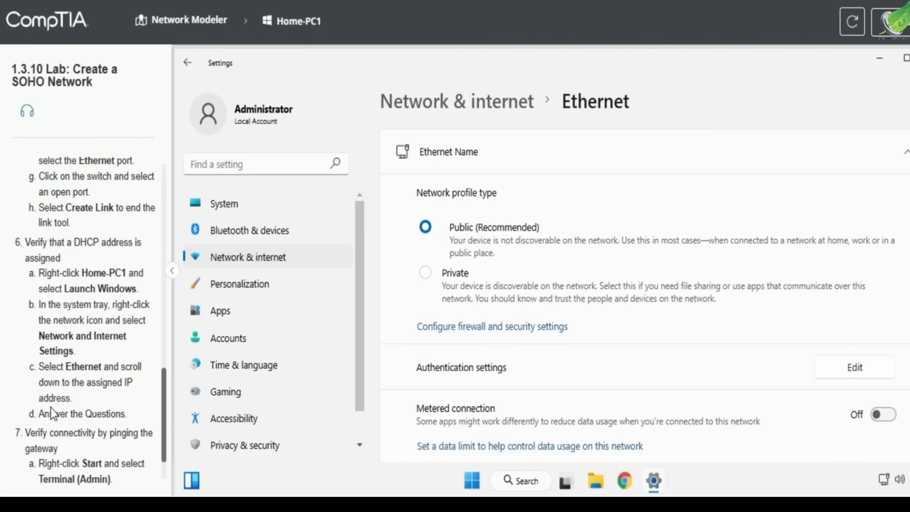
{"action": "left_click_drag", "start_coordinate": [67, 383], "coordinate": [128, 385]}
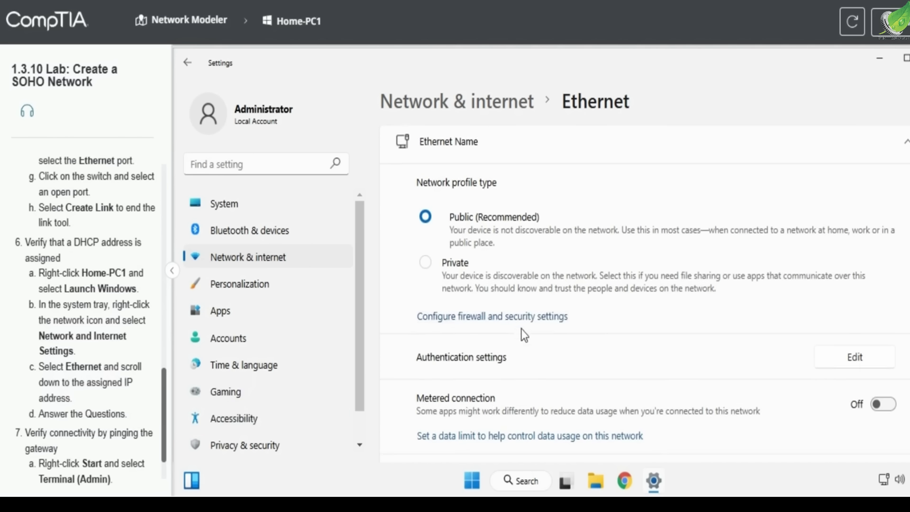
{"action": "scroll", "coordinate": [521, 329], "scroll_direction": "down", "scroll_amount": 3}
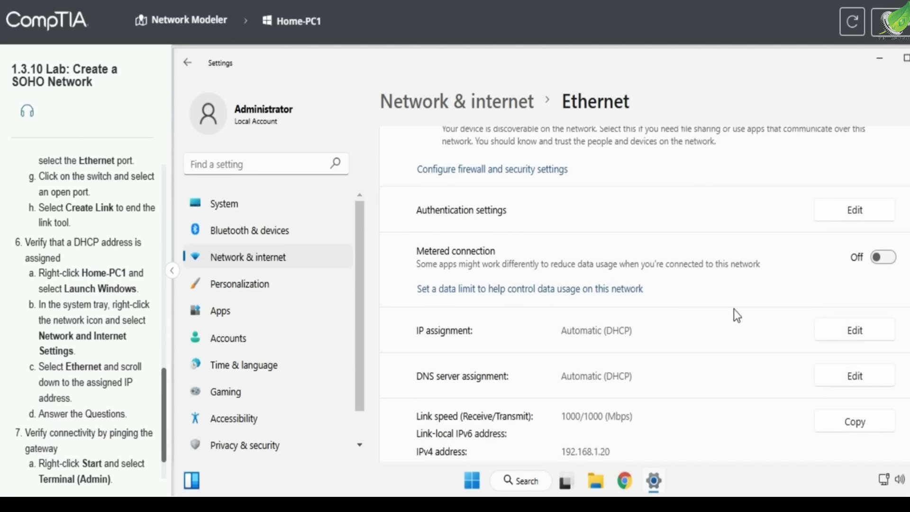
{"action": "scroll", "coordinate": [847, 329], "scroll_direction": "down", "scroll_amount": 2}
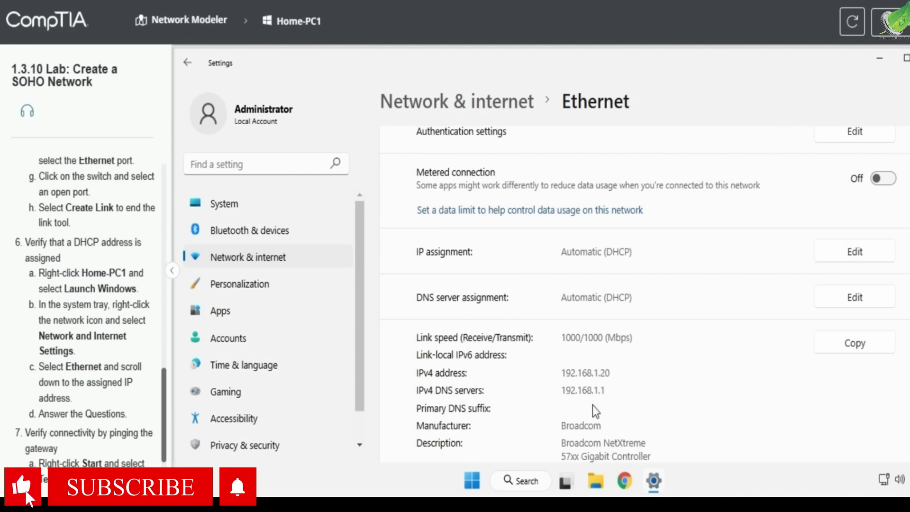
- Answer the lab questions with 192.168.1.0 as Home-PC1's network and 192.168.1.1 as its DNS server's address
{"action": "left_click", "coordinate": [896, 23]}
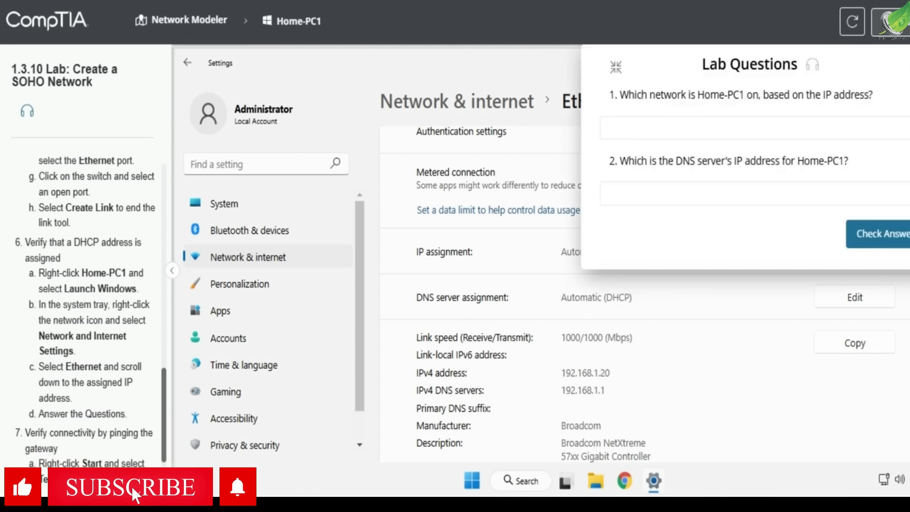
{"action": "left_click", "coordinate": [782, 130]}
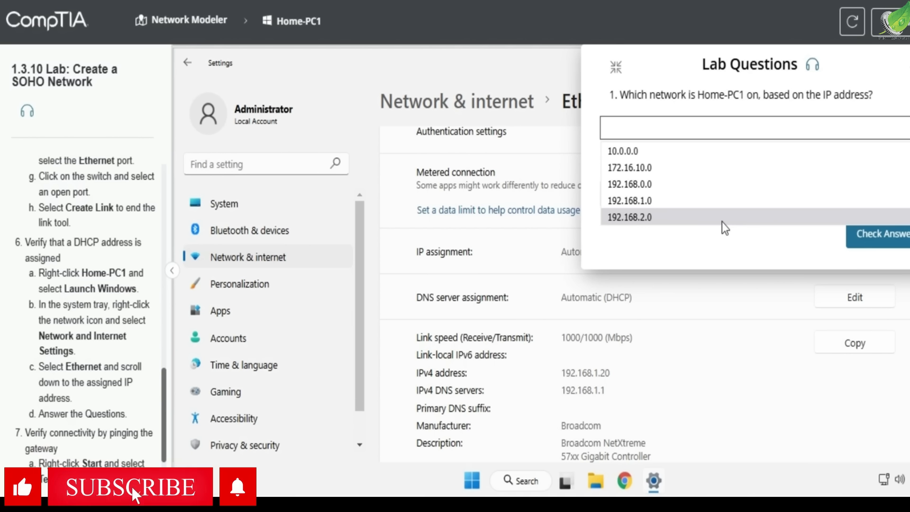
{"action": "left_click", "coordinate": [721, 244]}
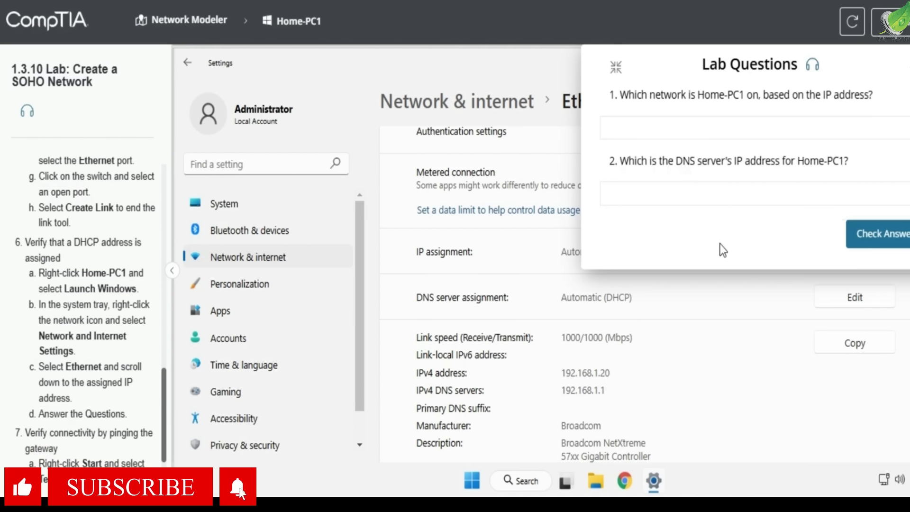
{"action": "left_click", "coordinate": [712, 192]}
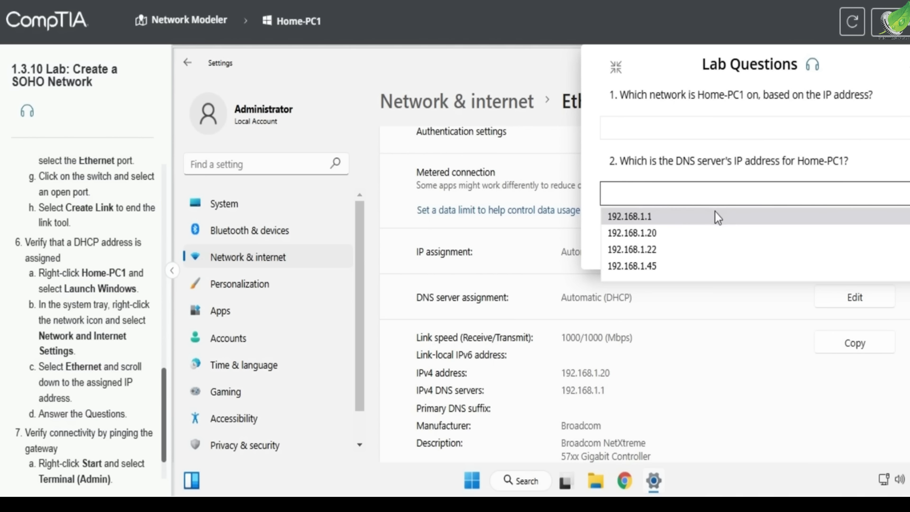
{"action": "left_click", "coordinate": [715, 216]}
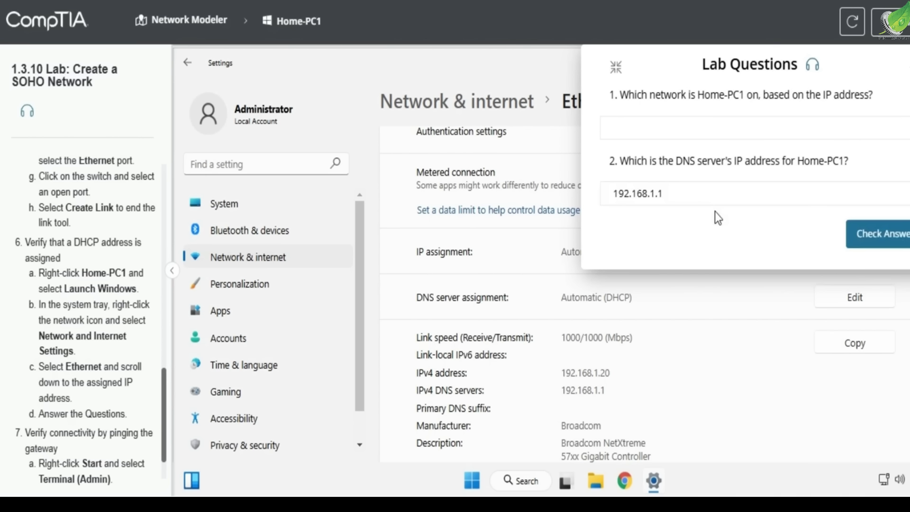
{"action": "left_click", "coordinate": [719, 121]}
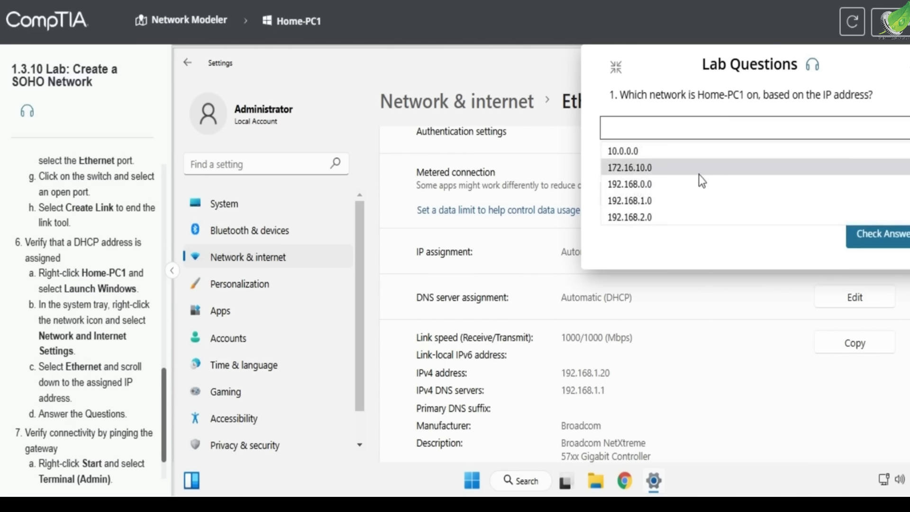
{"action": "left_click", "coordinate": [695, 200]}
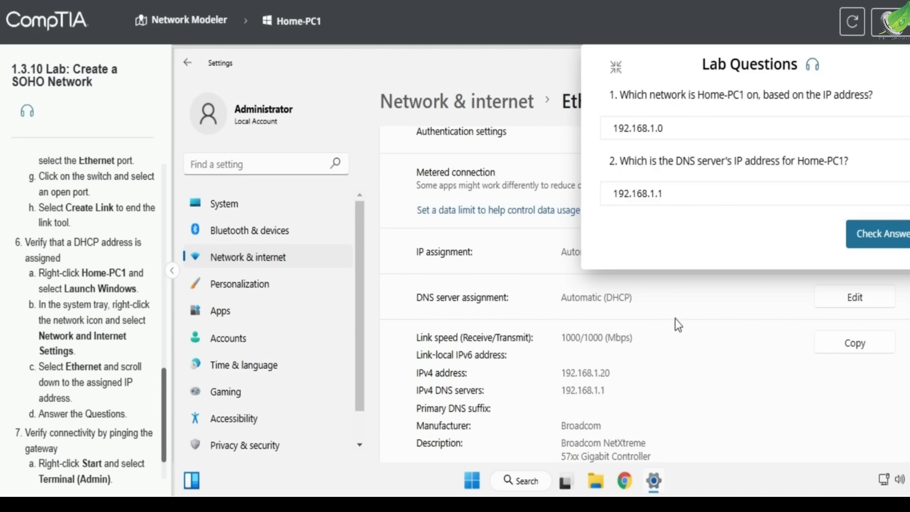
{"action": "scroll", "coordinate": [787, 313], "scroll_direction": "up", "scroll_amount": 2}
{"action": "left_click", "coordinate": [871, 332]}
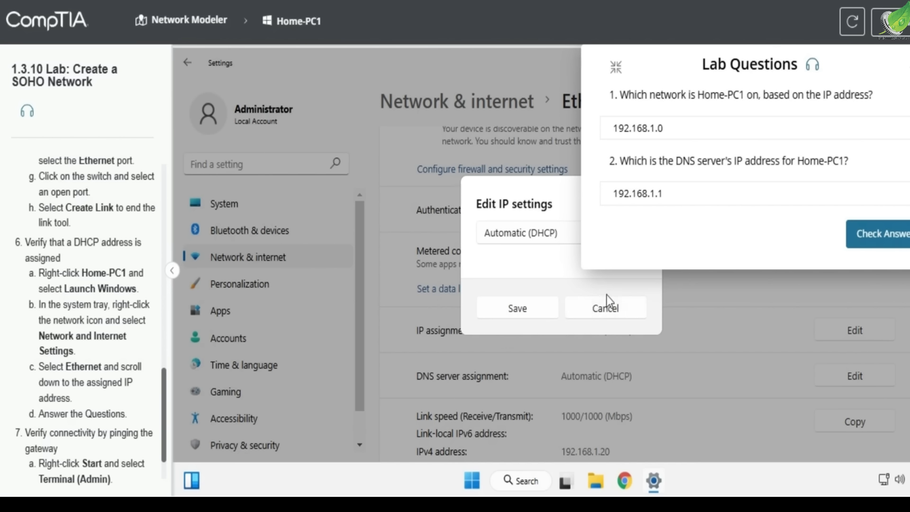
{"action": "left_click", "coordinate": [610, 308]}
{"action": "scroll", "coordinate": [498, 315], "scroll_direction": "down", "scroll_amount": 3}
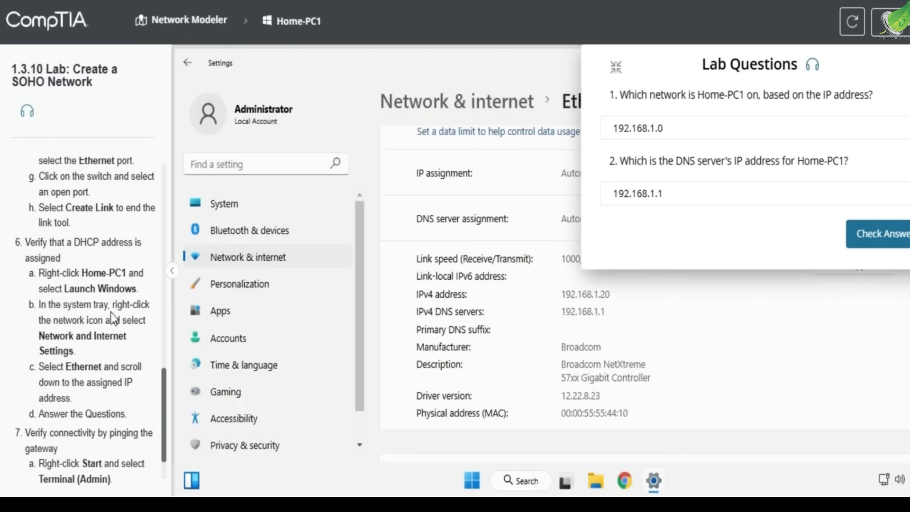
- Open Terminal (Admin) on Home-PC1 and ping the gateway at 192.168.1.1, following task 7 of the instructions
{"action": "scroll", "coordinate": [86, 311], "scroll_direction": "down", "scroll_amount": 1}
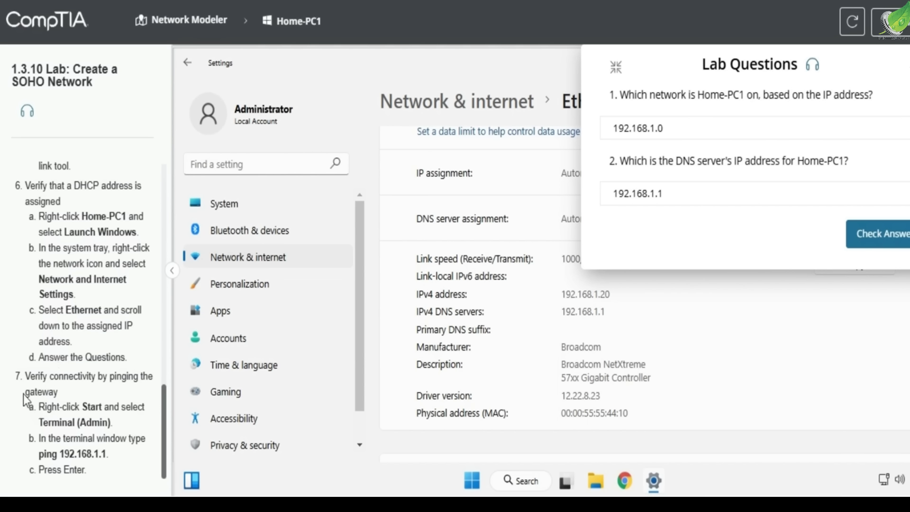
{"action": "left_click_drag", "start_coordinate": [22, 378], "coordinate": [140, 378]}
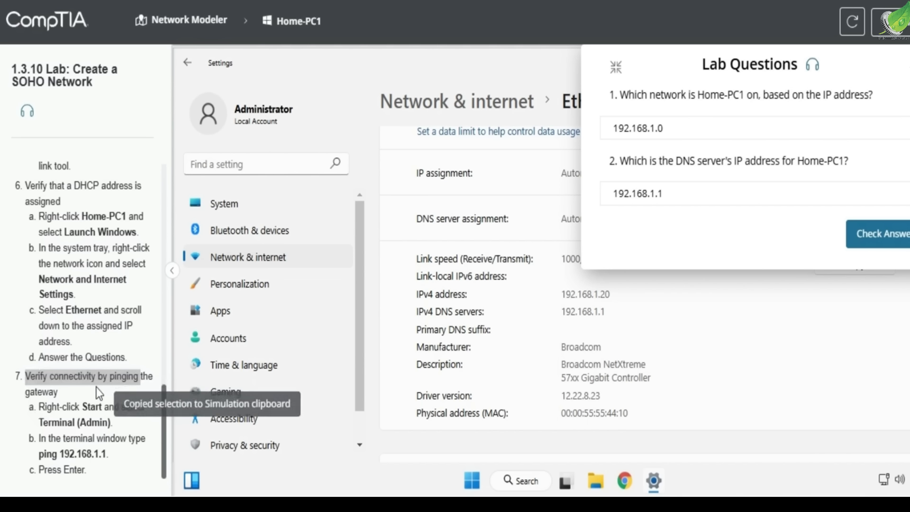
{"action": "left_click", "coordinate": [463, 483]}
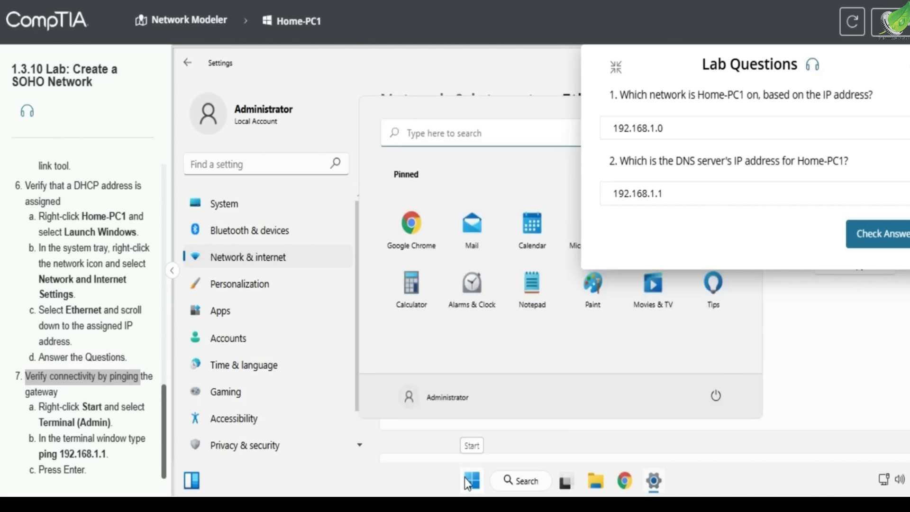
{"action": "right_click", "coordinate": [465, 476]}
{"action": "left_click", "coordinate": [486, 257]}
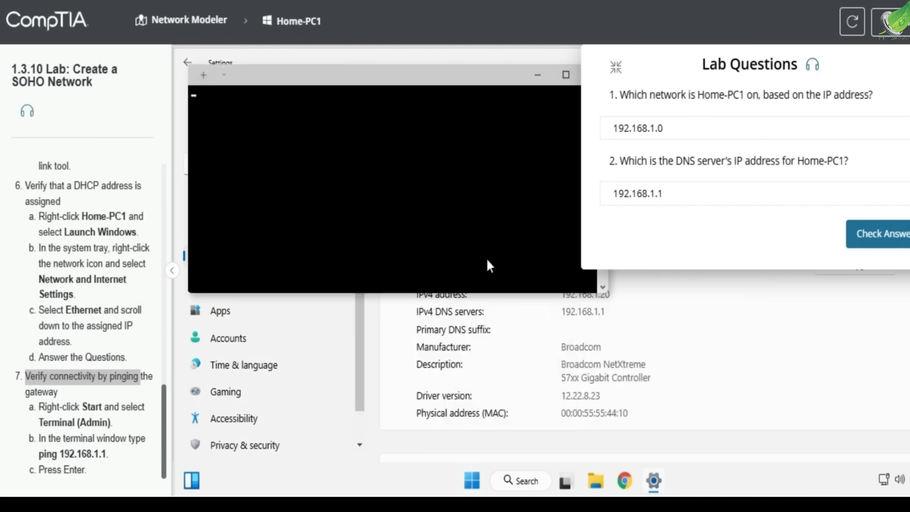
{"action": "type", "text": "ping 192.1"}
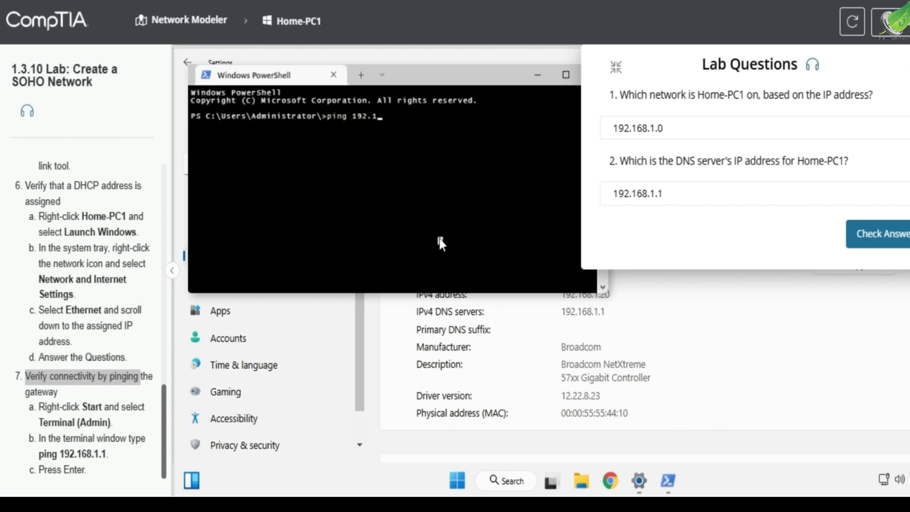
{"action": "type", "text": "68.1.1"}
{"action": "key", "text": "Return"}
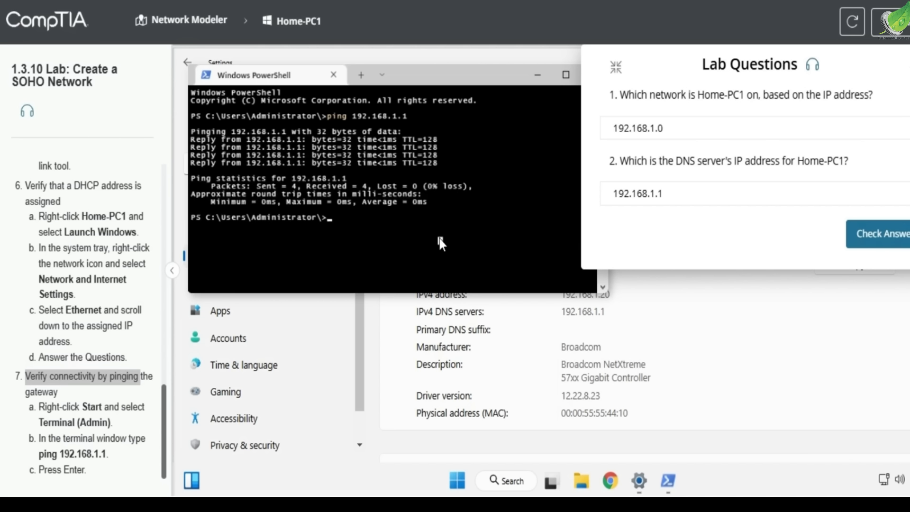
- Look over the ping replies and submit the lab questions' answers for checking
{"action": "left_click_drag", "start_coordinate": [458, 155], "coordinate": [197, 124]}
{"action": "left_click", "coordinate": [361, 239]}
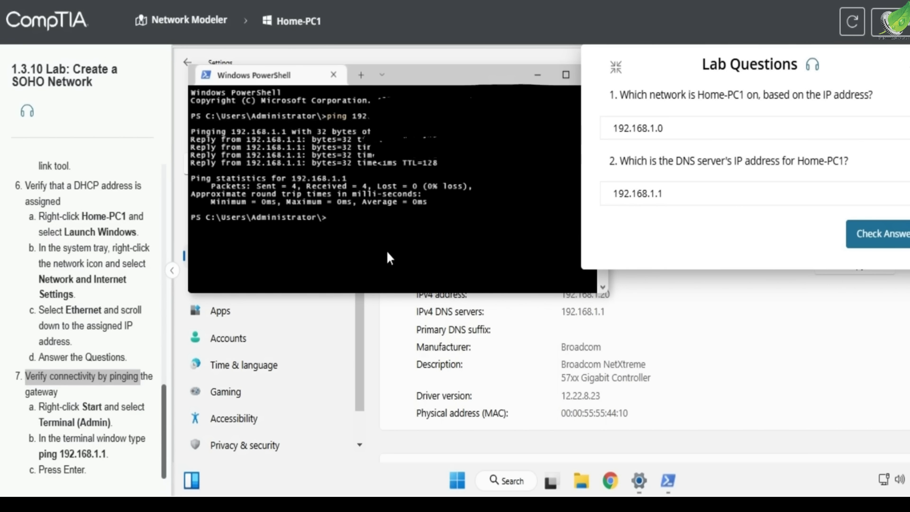
{"action": "left_click", "coordinate": [884, 232]}
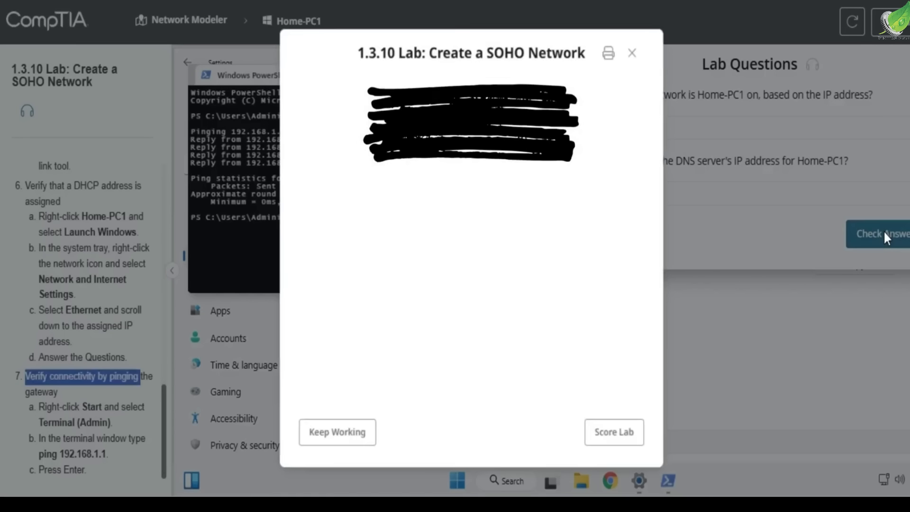